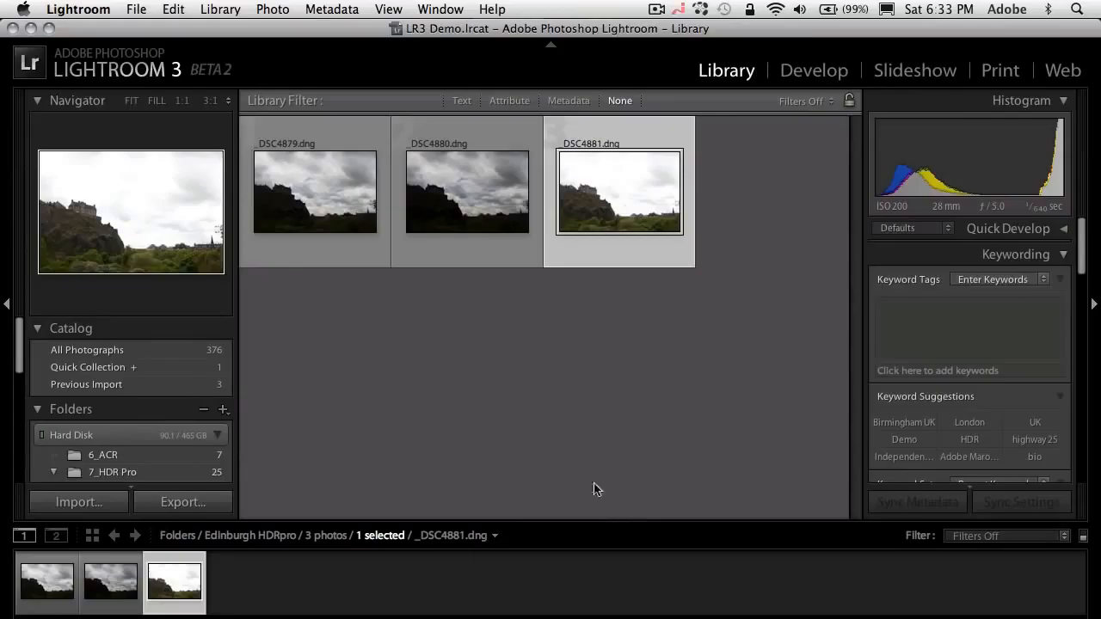
Select the photos _DSC4879.dng through _DSC4881.dng and send them to Merge to HDR Pro in Photoshop
click(606, 352)
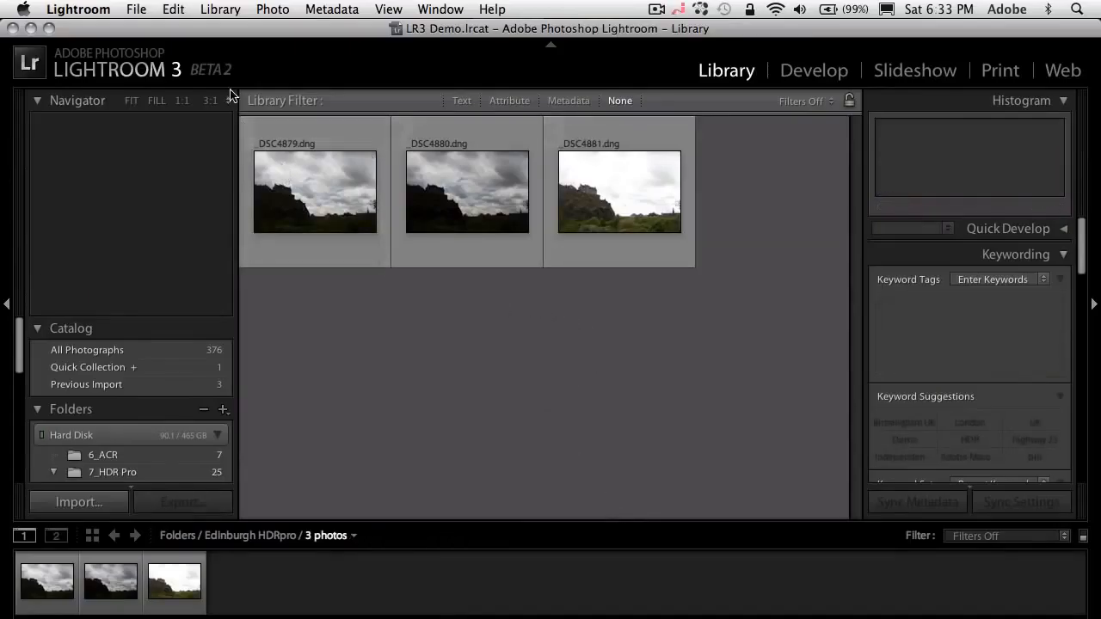
click(355, 214)
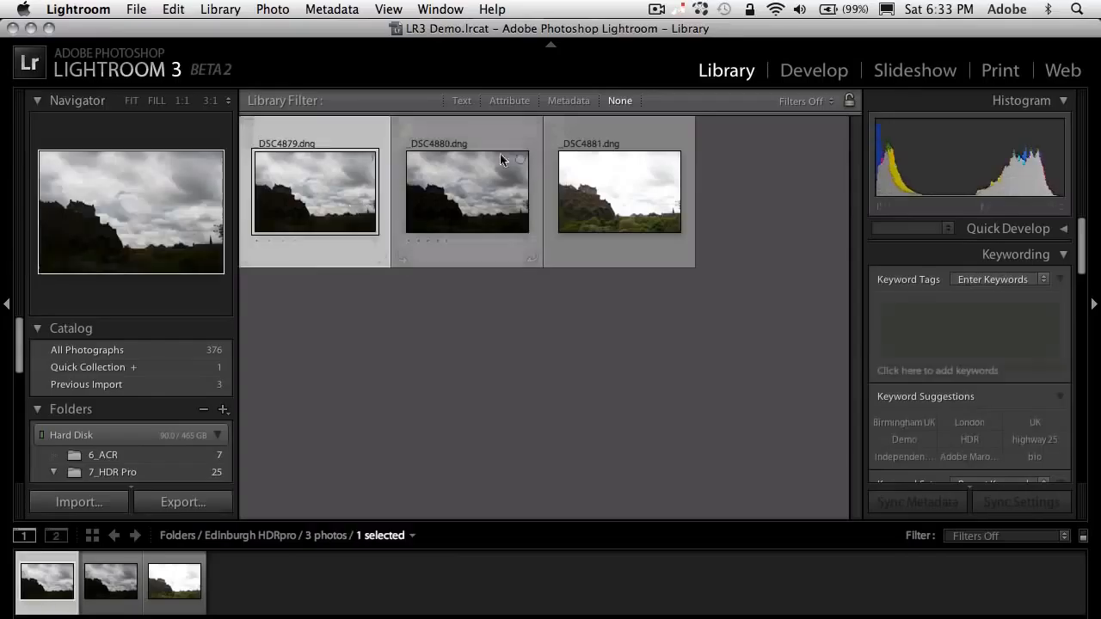
shift+click(644, 197)
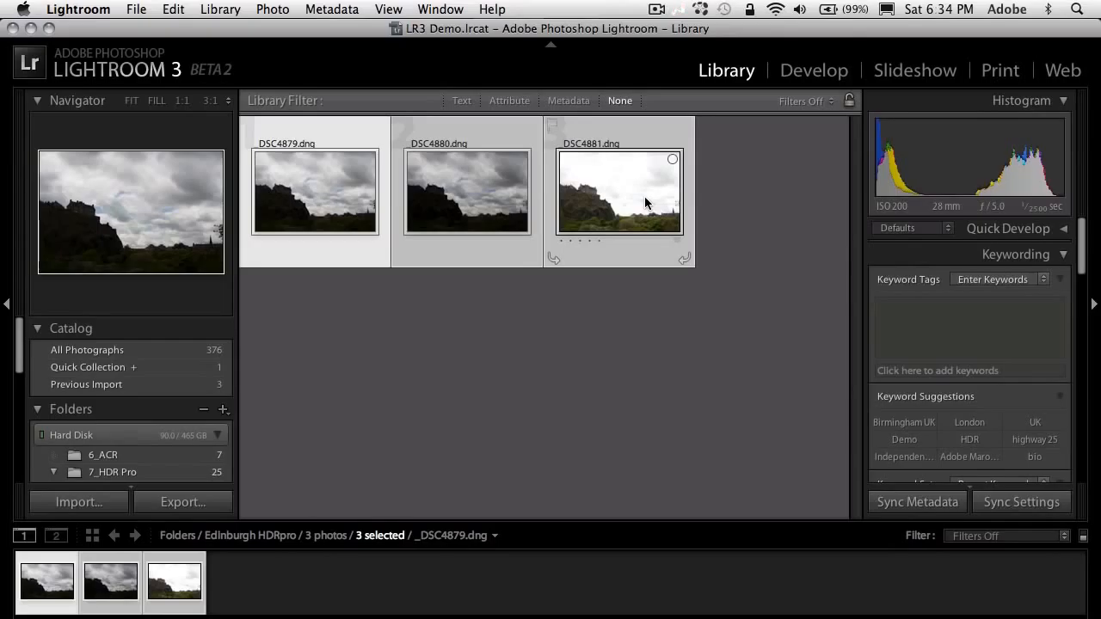
right_click(622, 199)
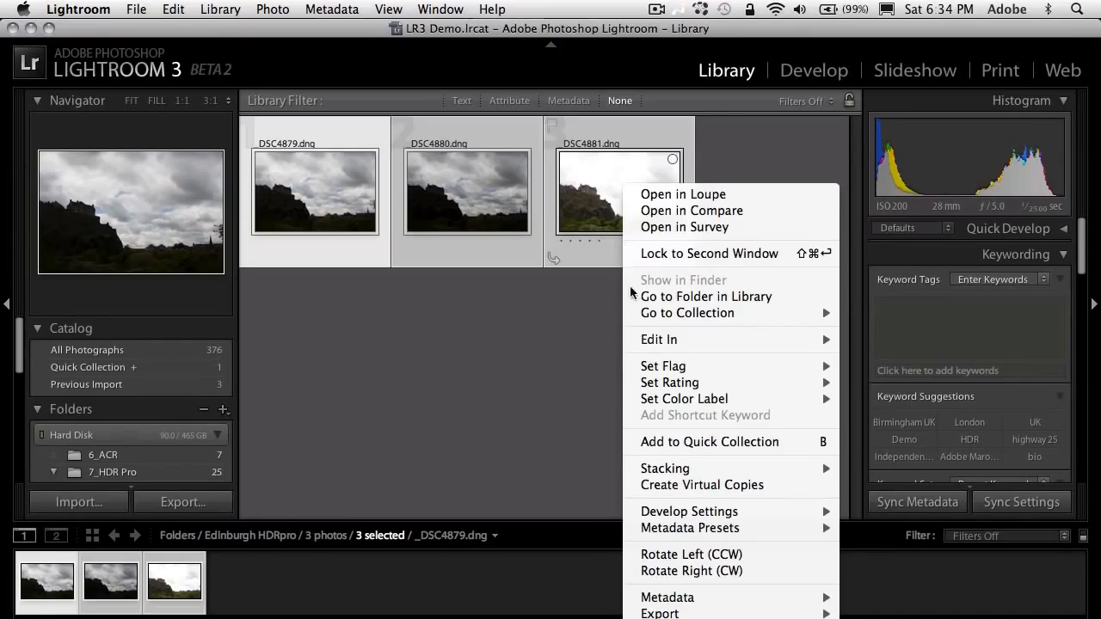
mouse_move(650, 340)
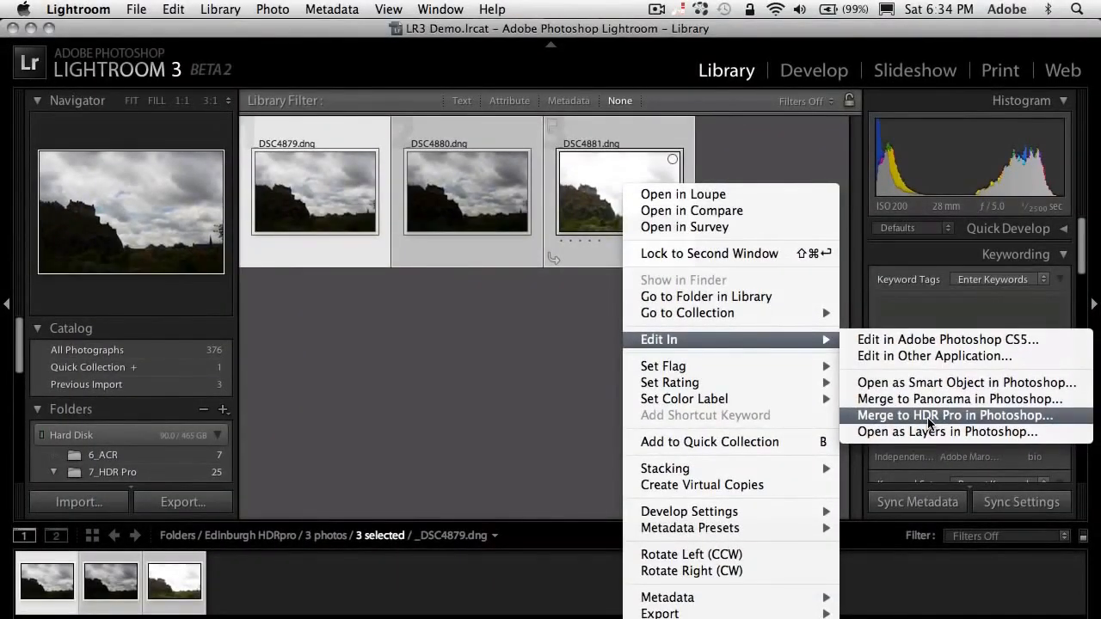
click(929, 415)
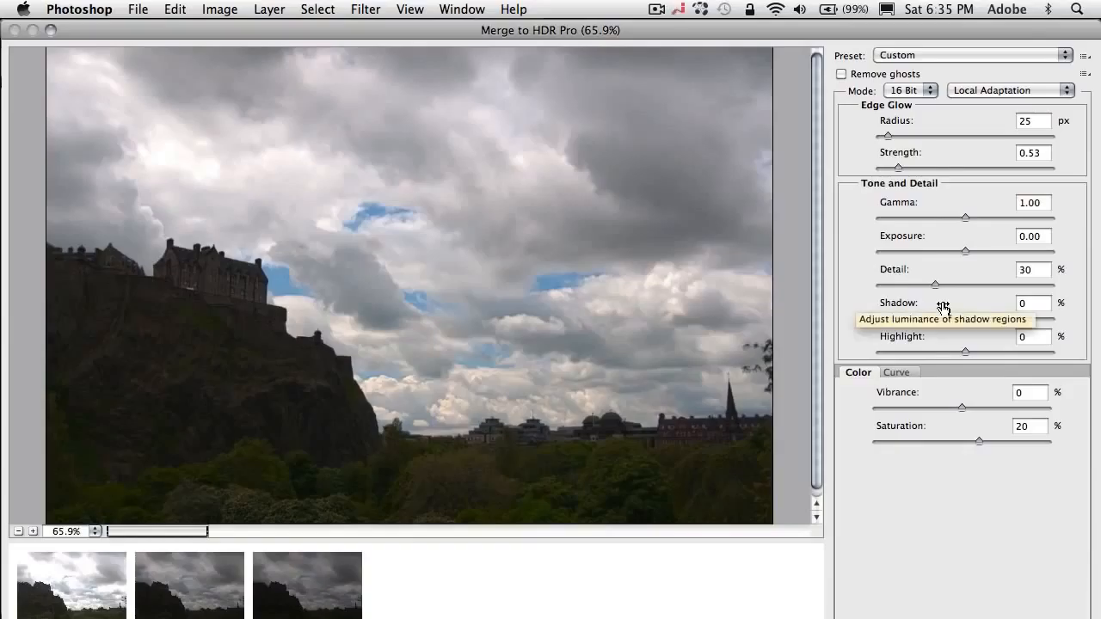
Enable ghost removal for the HDR merge and look through the available presets, keeping Custom
click(881, 76)
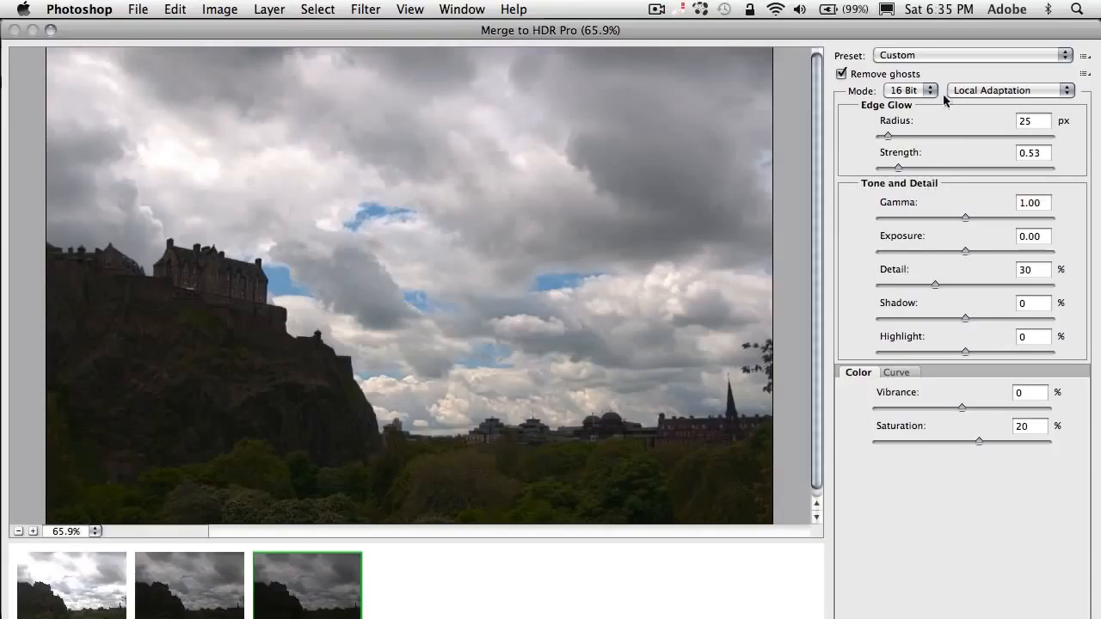
click(978, 54)
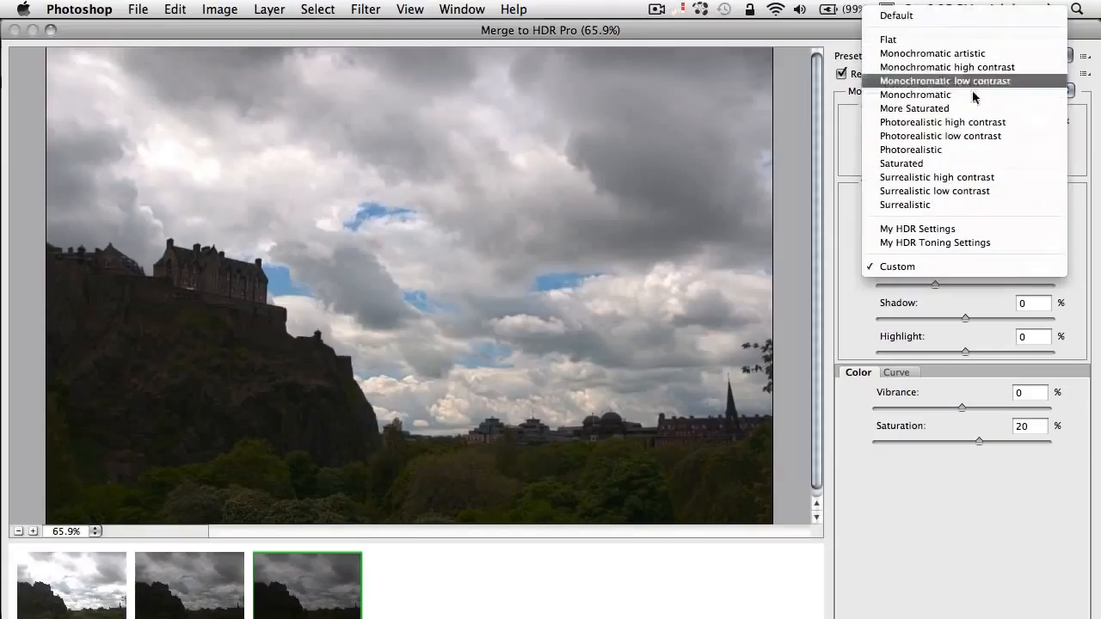
click(950, 321)
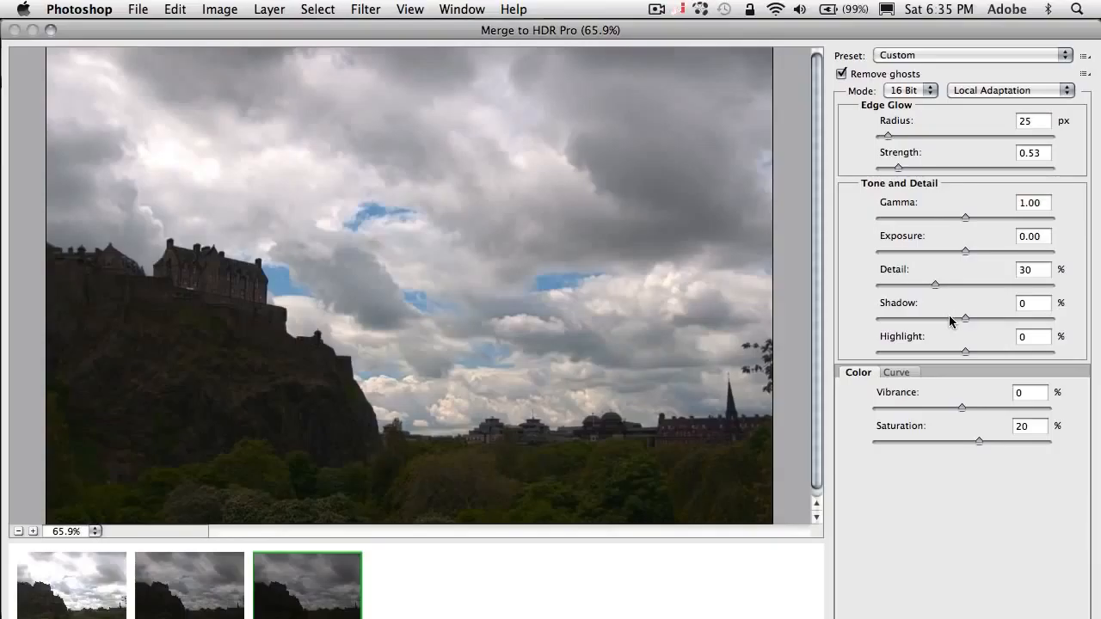
Set the edge glow radius to 176 px and its strength to 0.47
double_click(1042, 128)
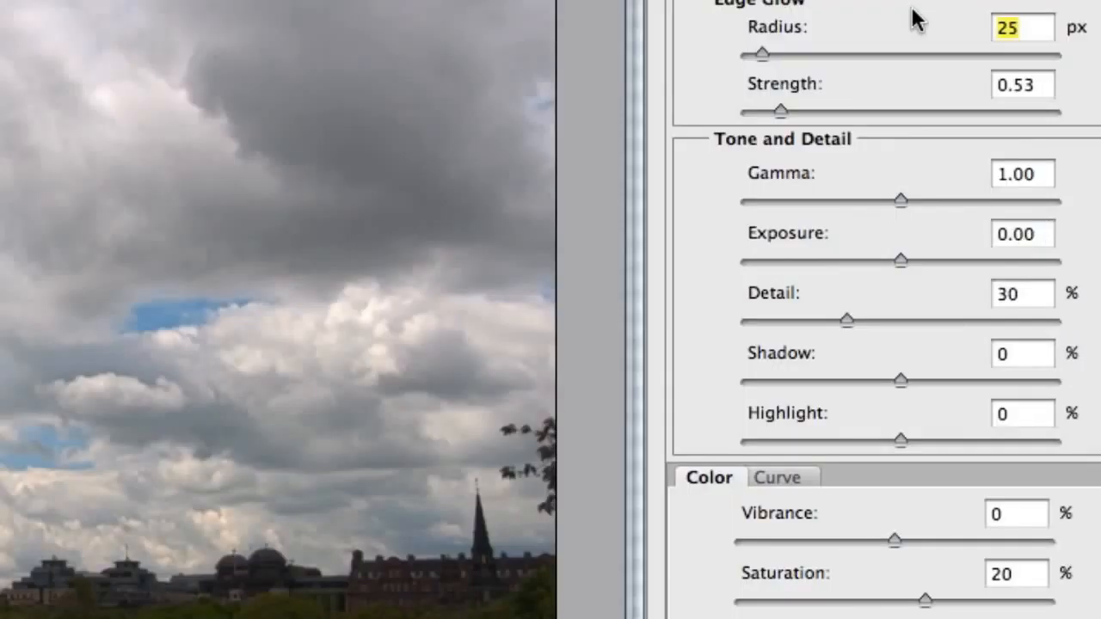
text(176)
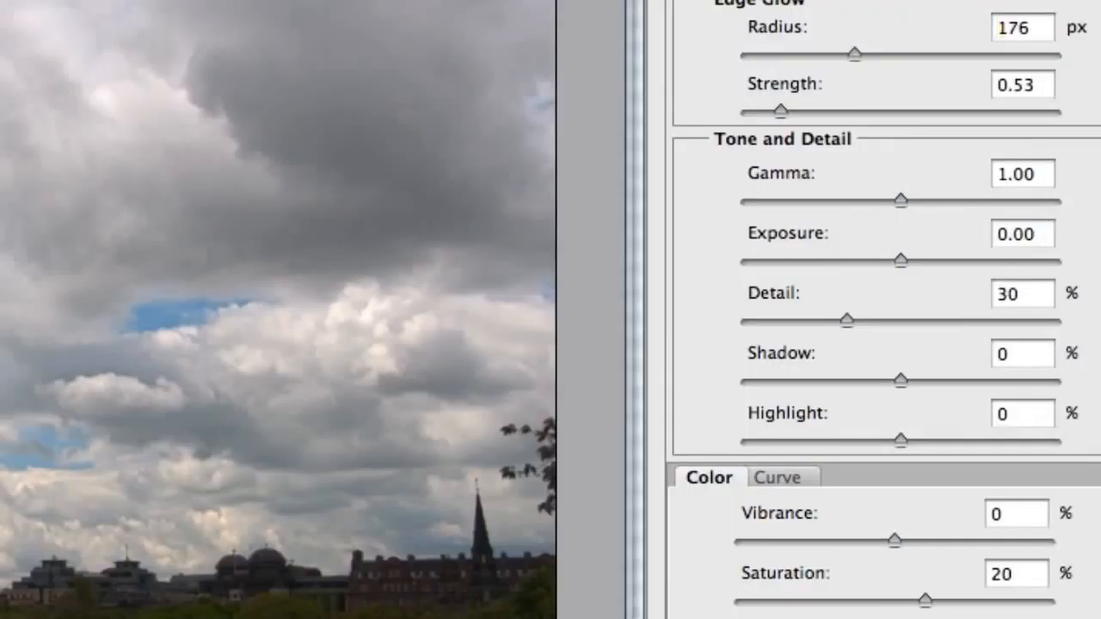
key(Tab)
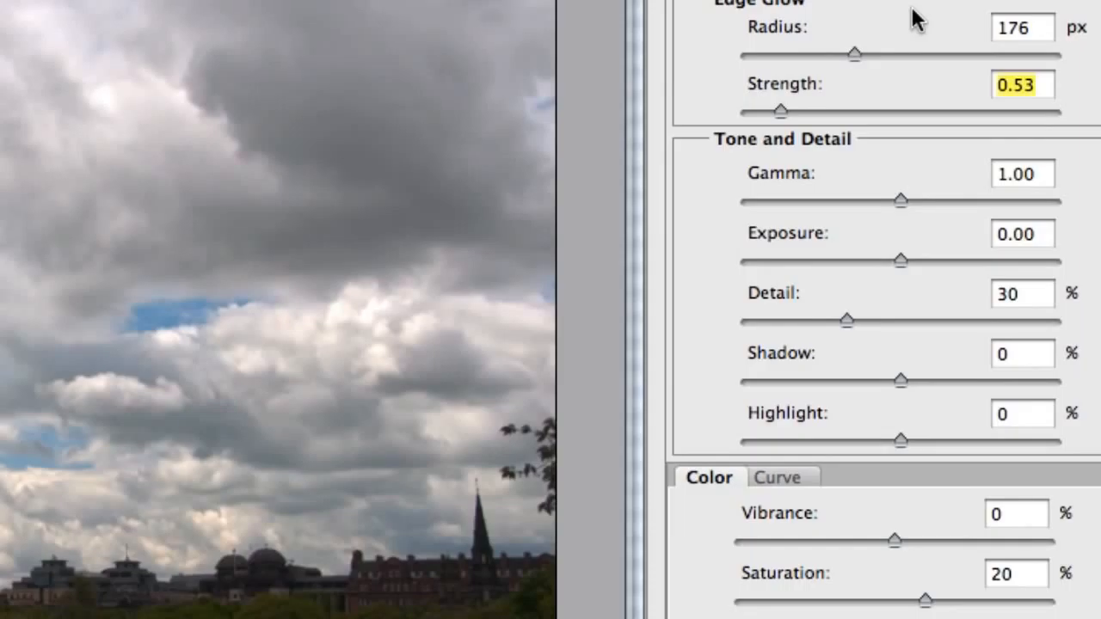
text(.47)
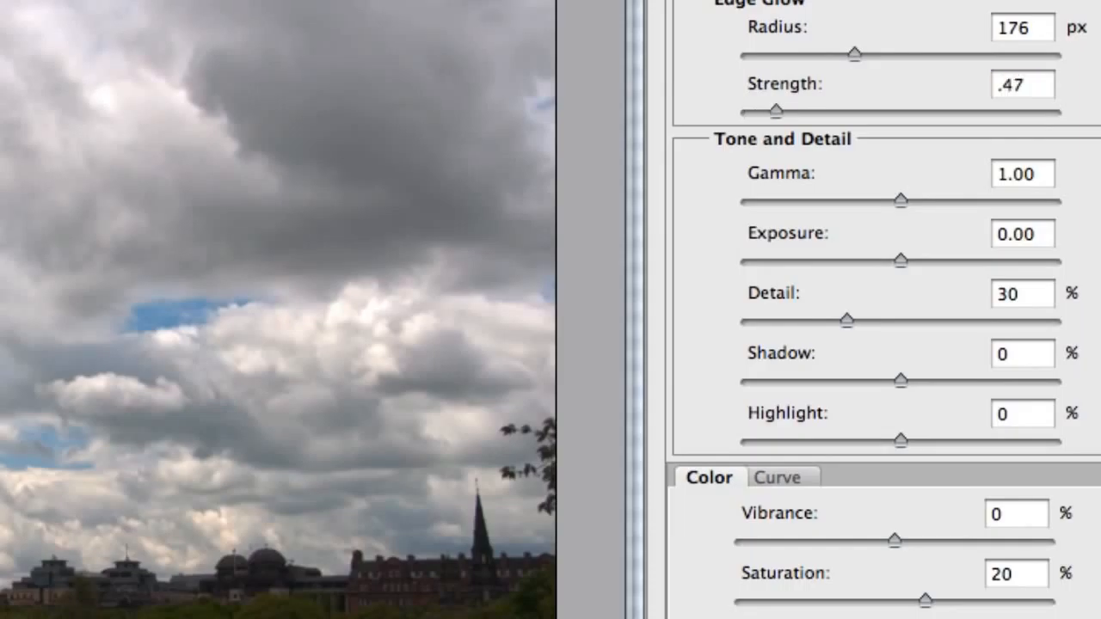
key(Tab)
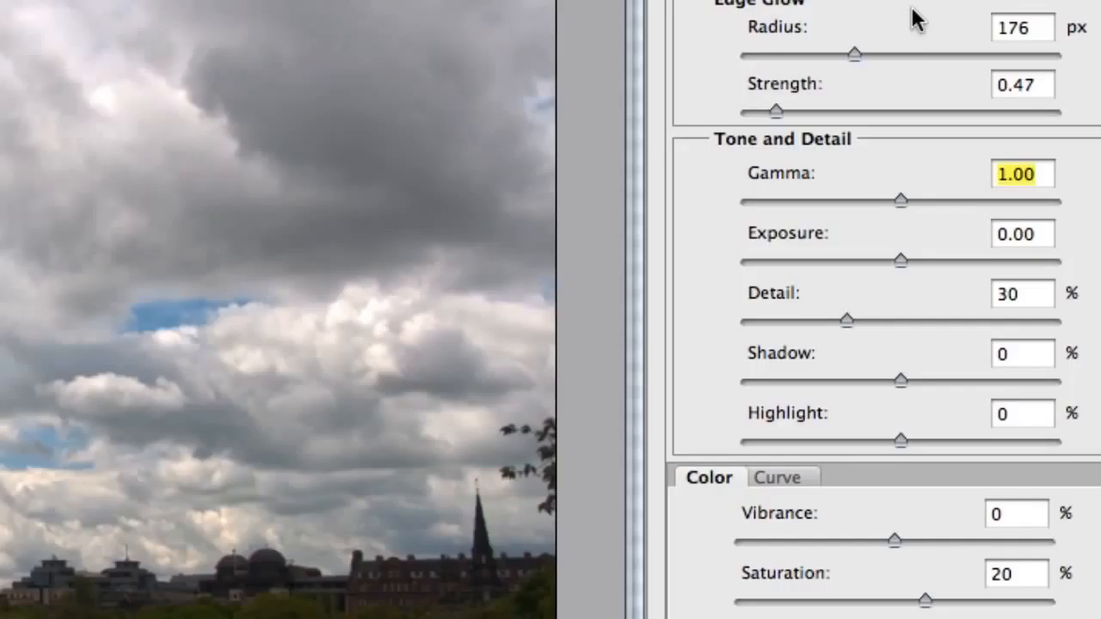
Set the tone values to gamma 0.76, exposure 0.30 and detail 300%
text(.76)
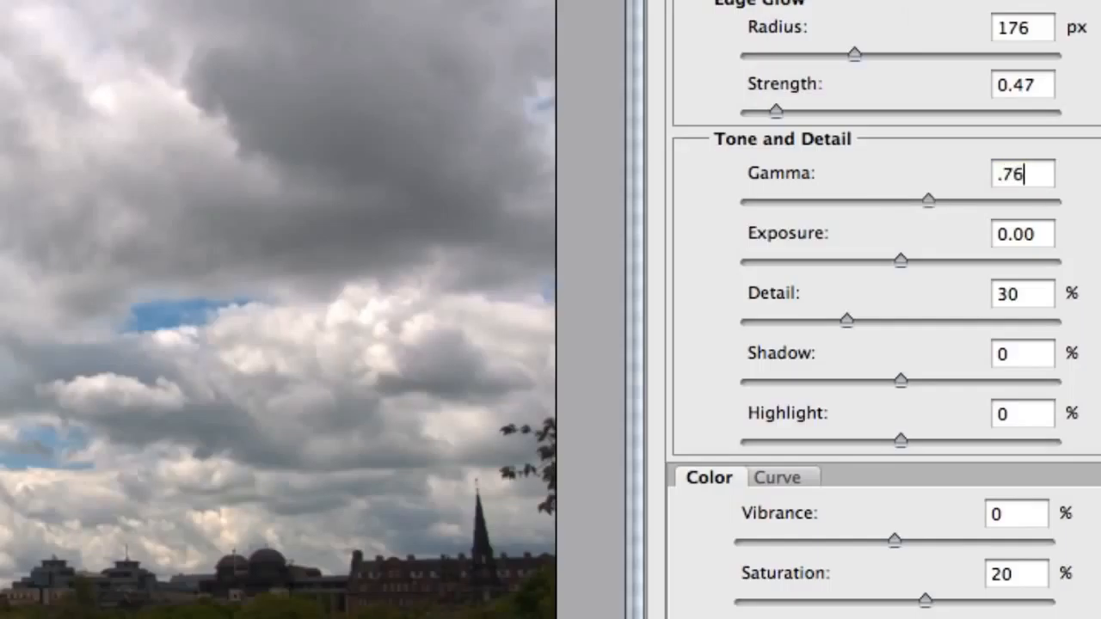
key(Tab)
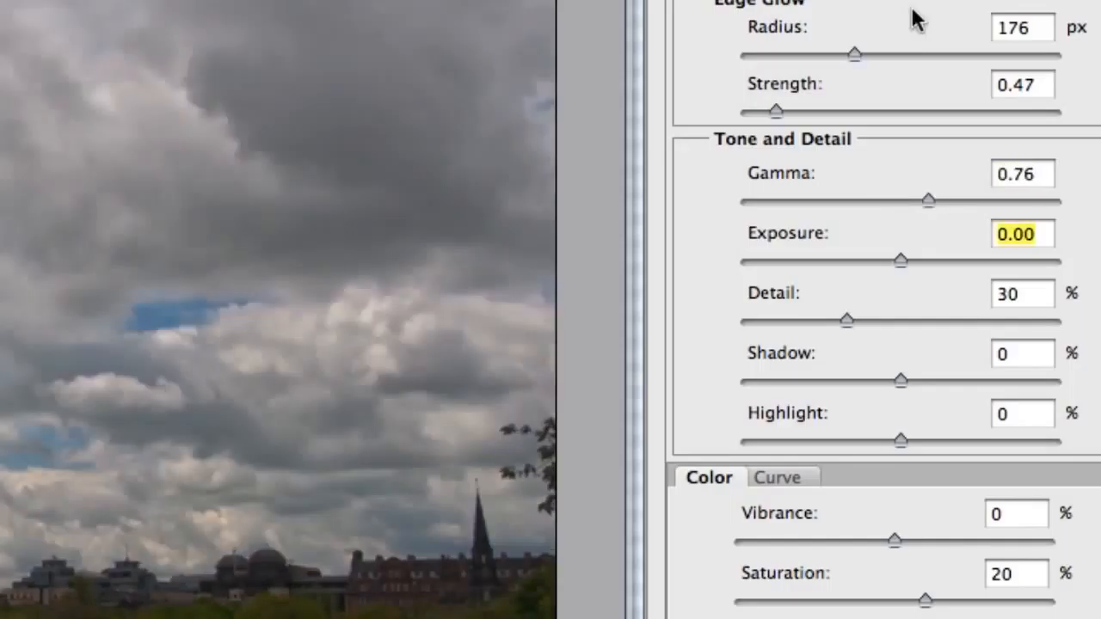
text(.30)
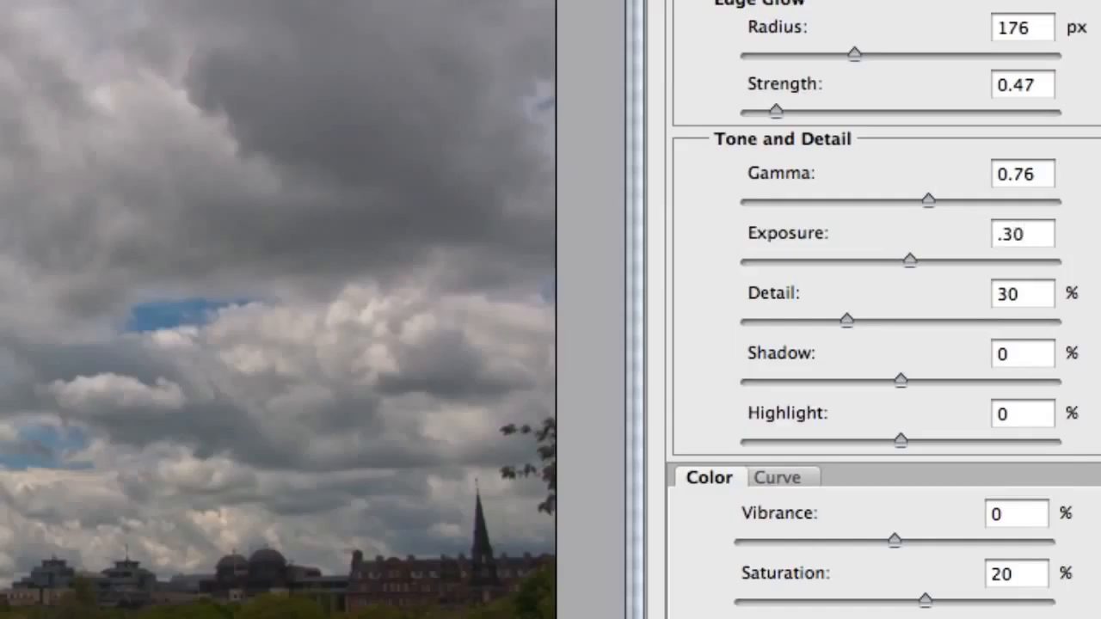
key(Tab)
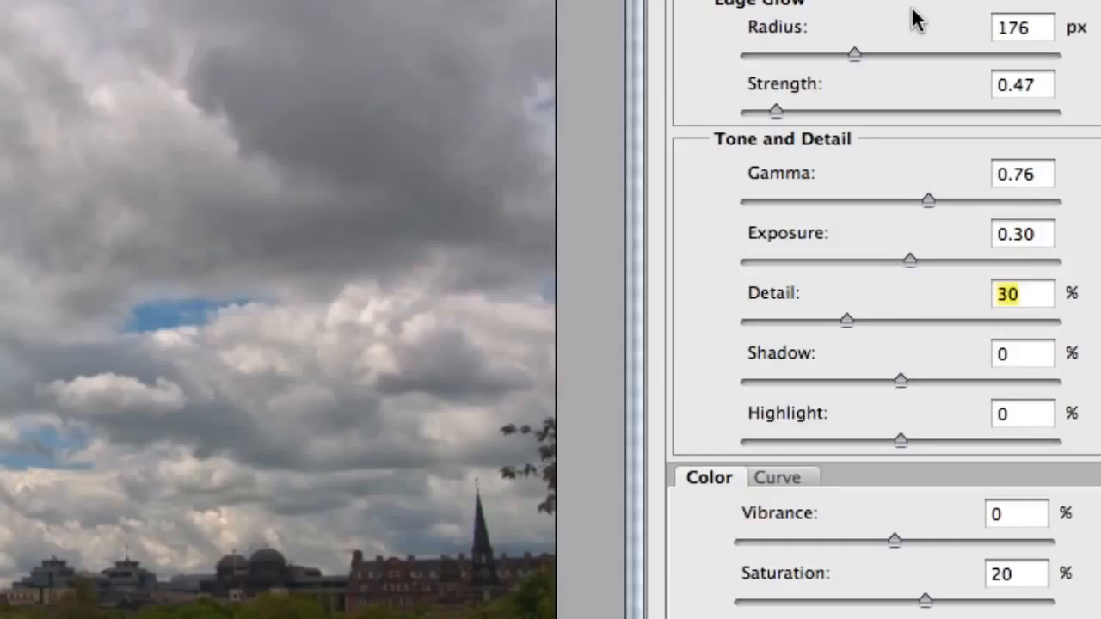
text(300)
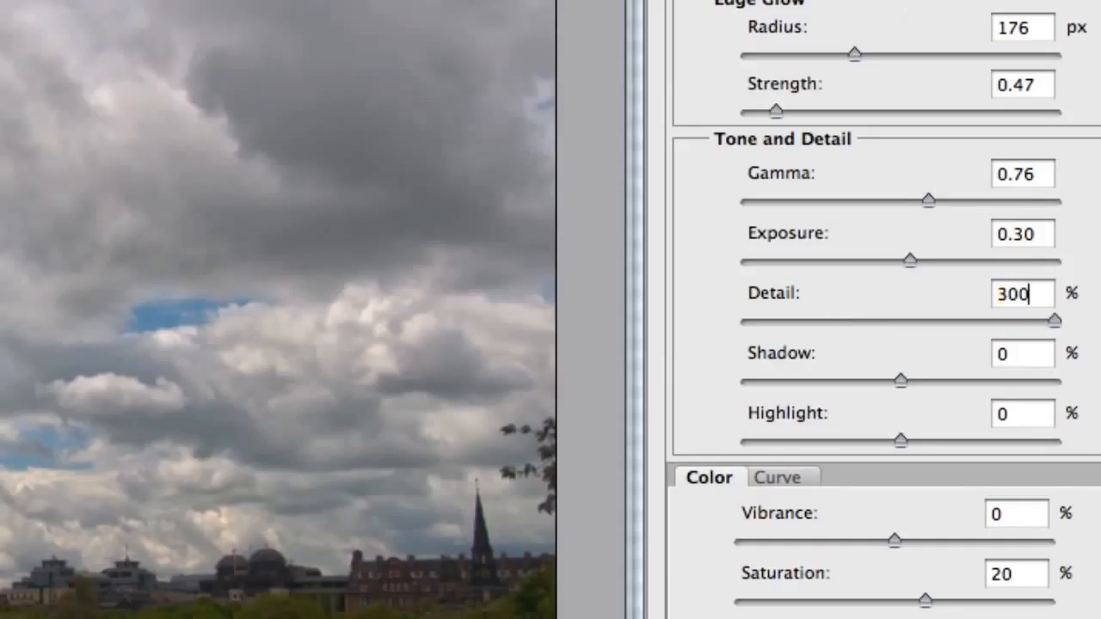
key(Tab)
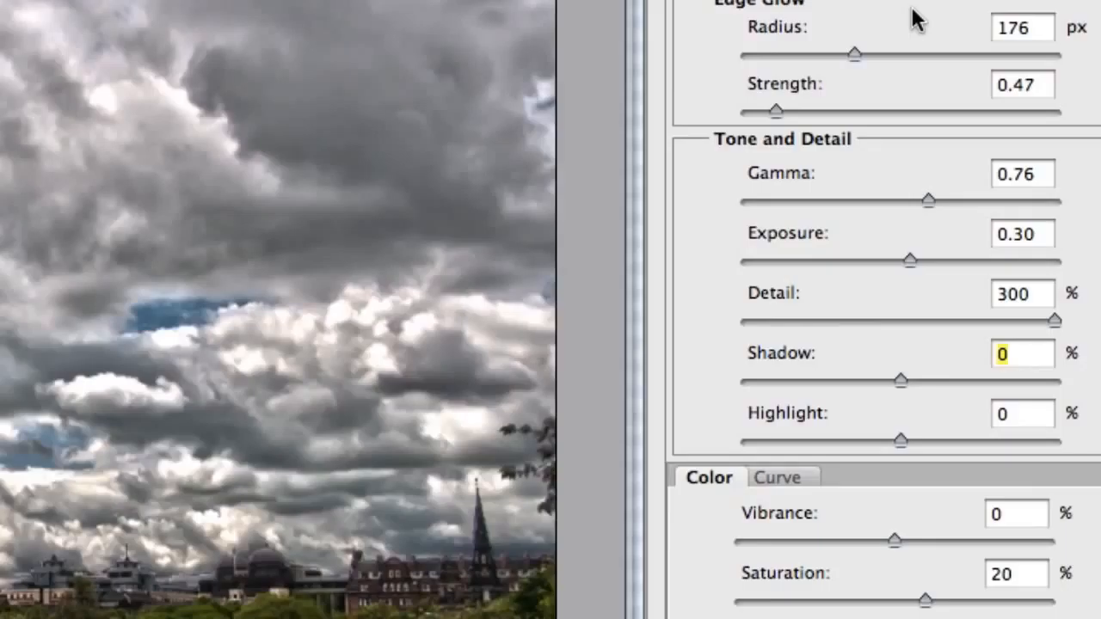
Set both the shadow and the highlight adjustments to -100%
text(-100)
key(Tab)
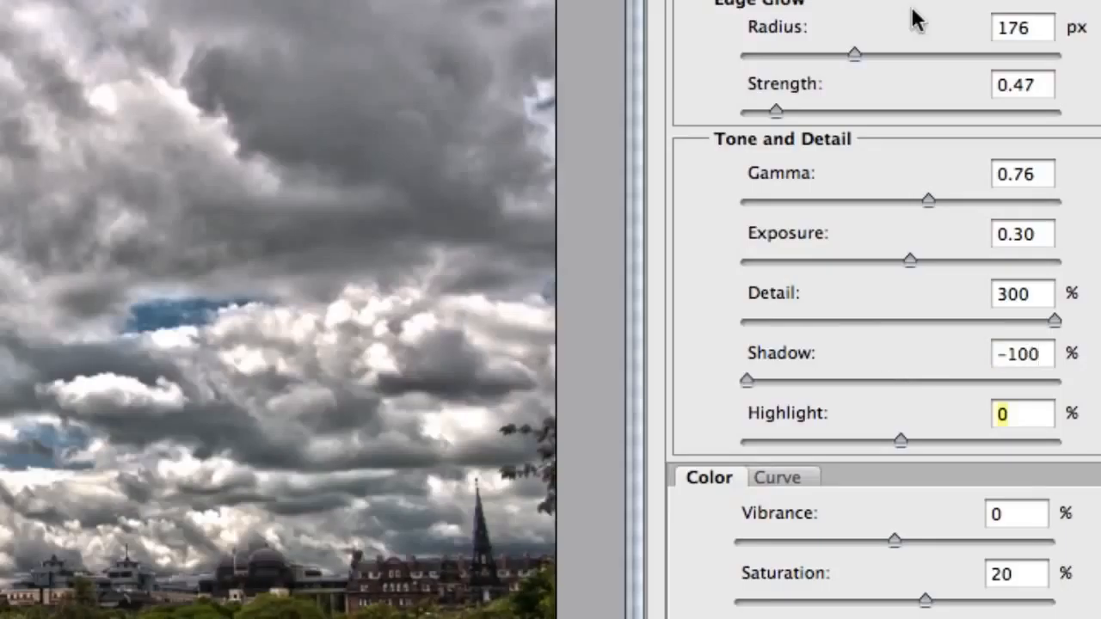
text(-100)
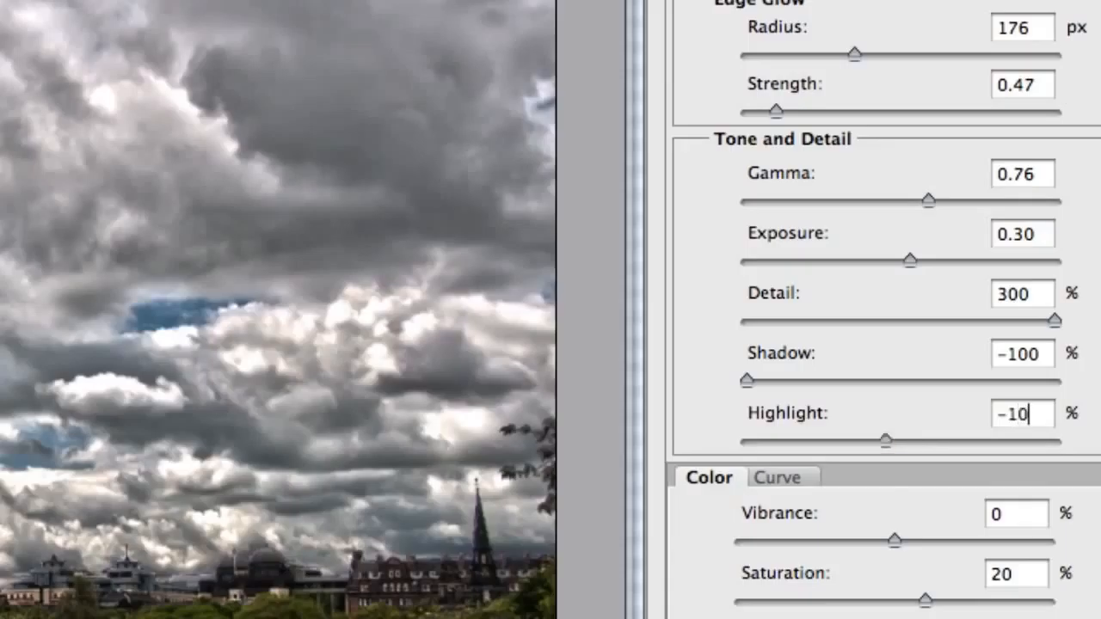
key(Tab)
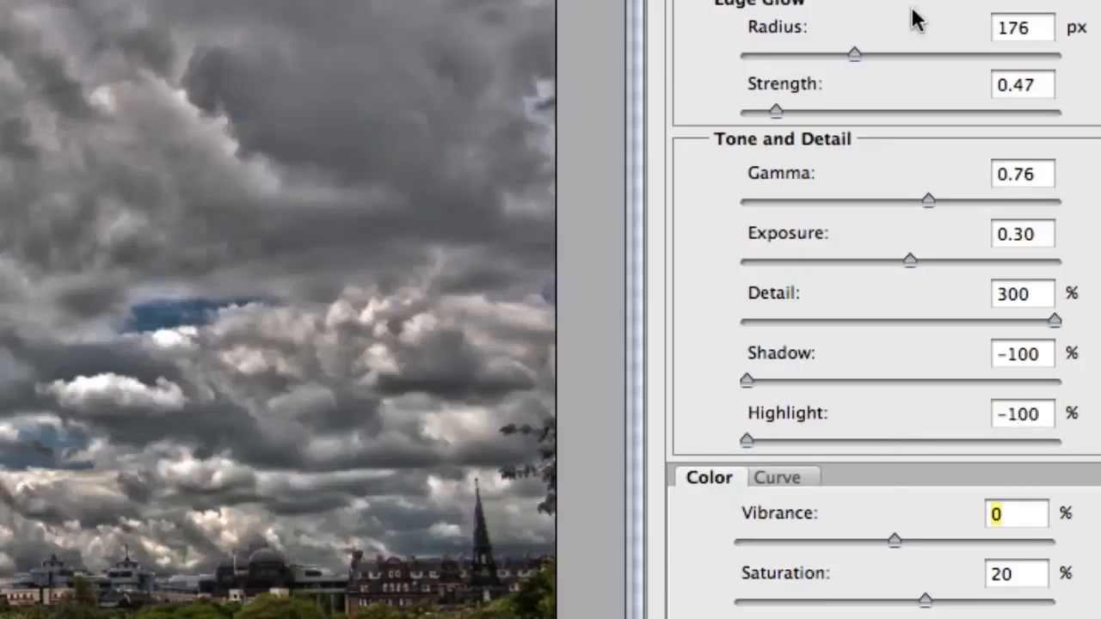
Set the vibrance to 22% and the saturation to 26%, and raise the exposure to 0.75
text(22)
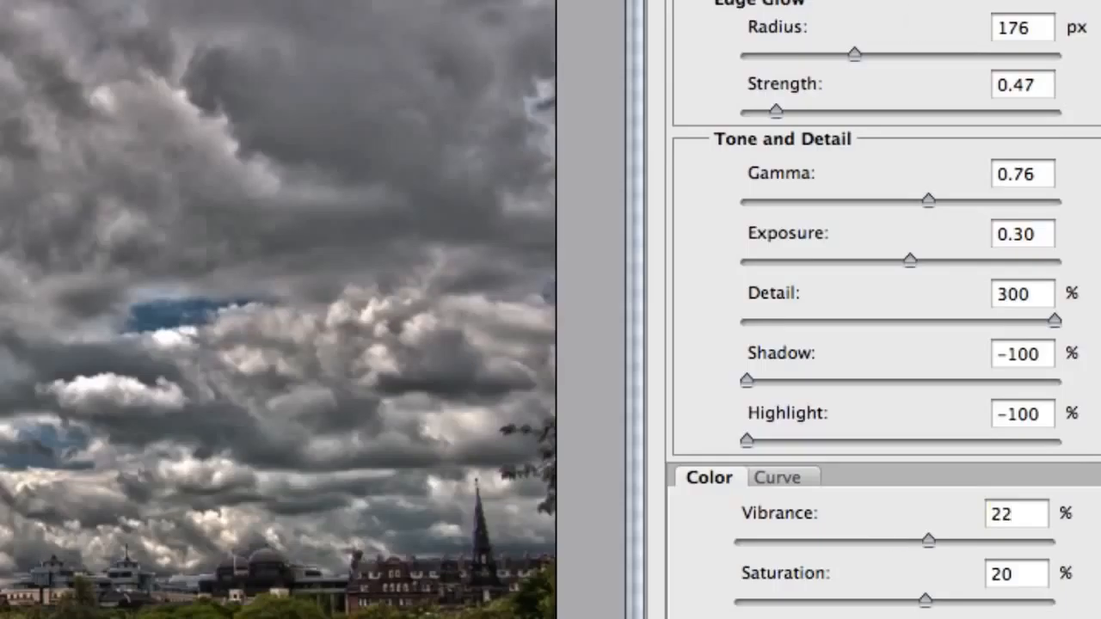
key(Tab)
text(22)
key(BackSpace)
text(6)
drag(904, 256, 918, 256)
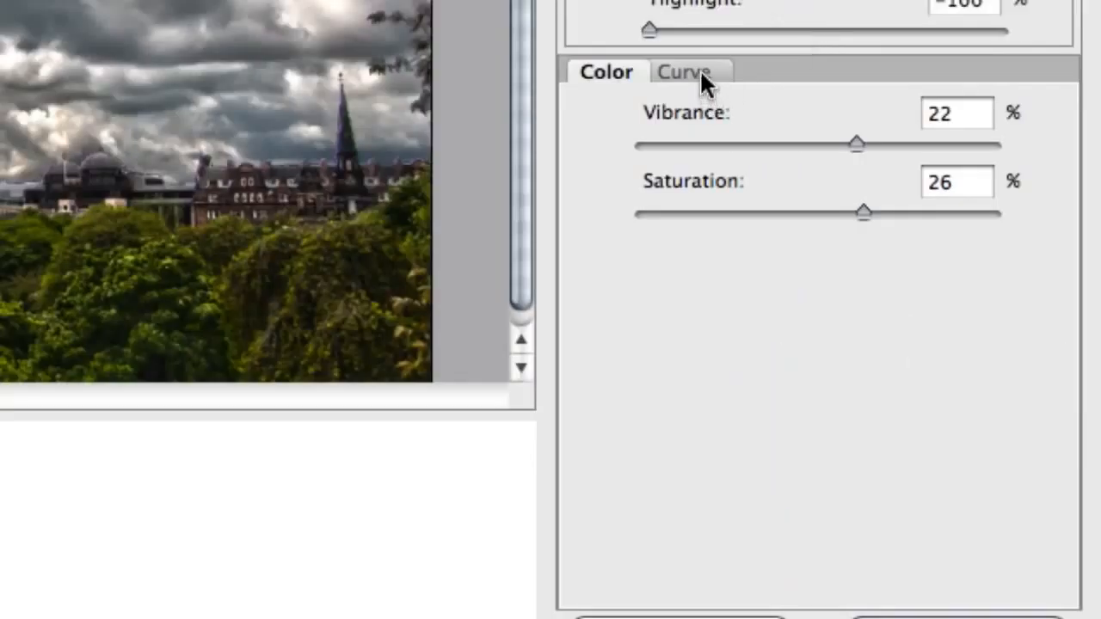
Add three points to the toning curve, one each in the shadows, midtones and highlights
click(702, 74)
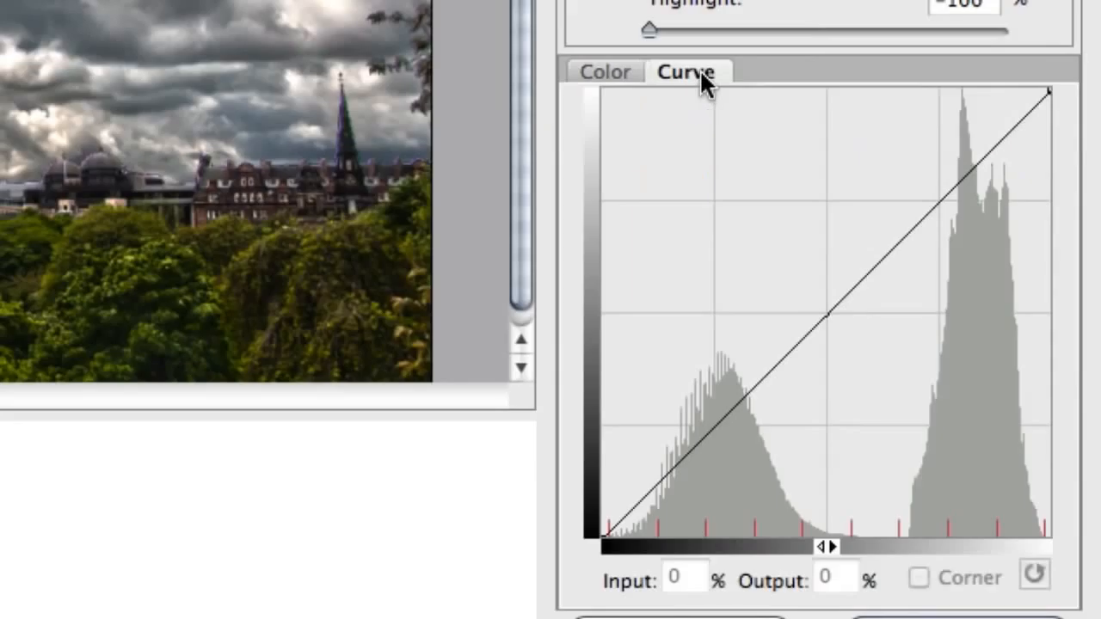
click(725, 413)
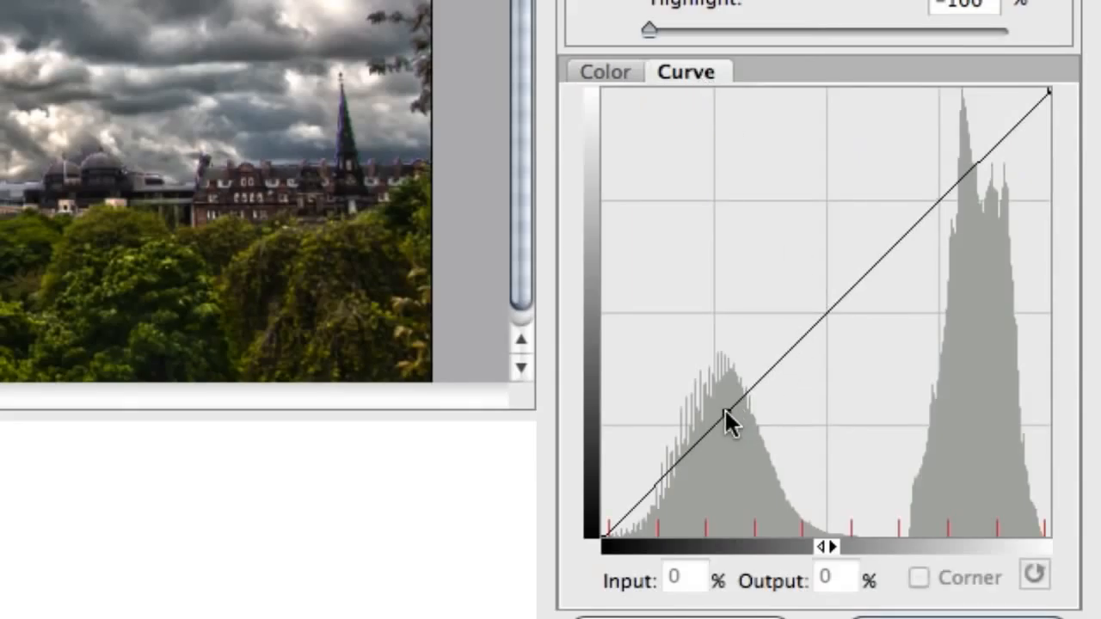
click(837, 297)
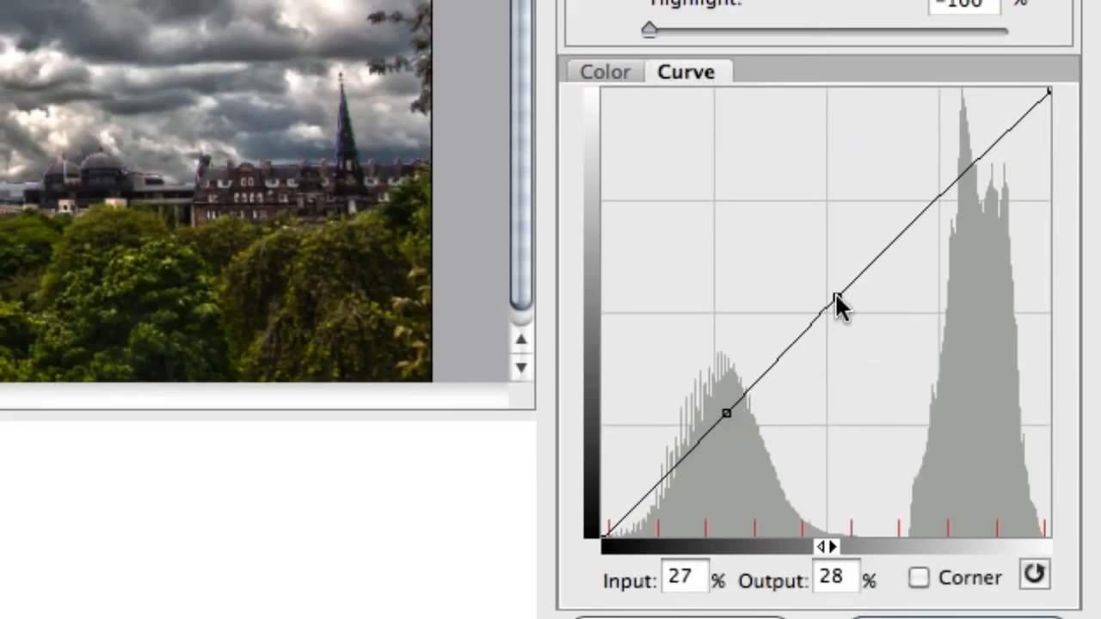
click(964, 172)
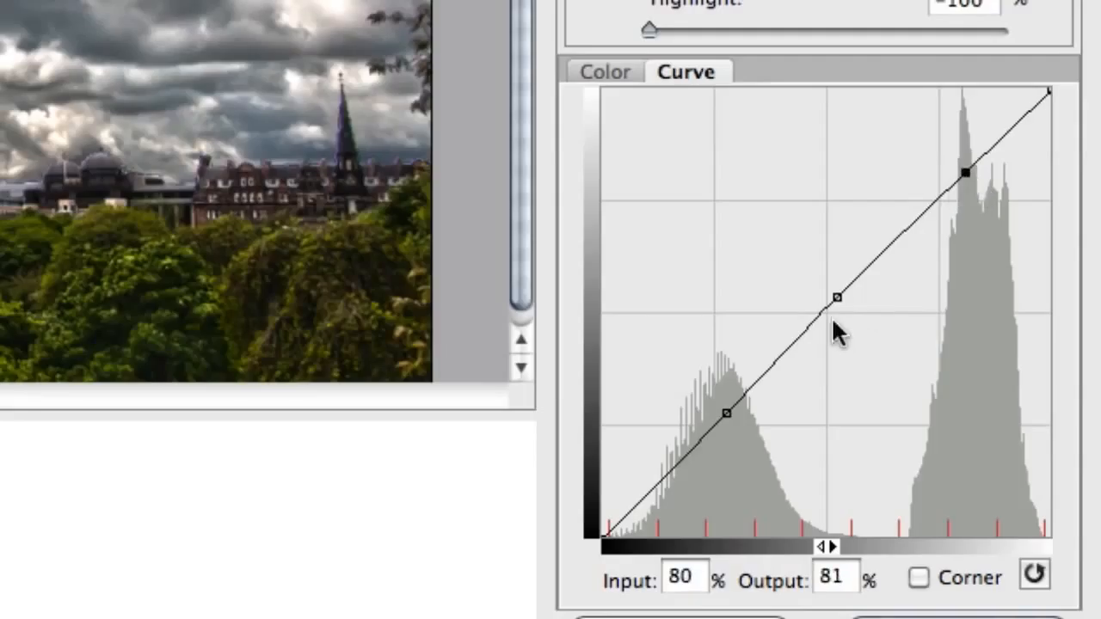
Shape the toning curve with the shadow point at 27/26%, the midtone point at 56/48% and the highlight point at 81/81%
double_click(837, 296)
drag(848, 308, 859, 315)
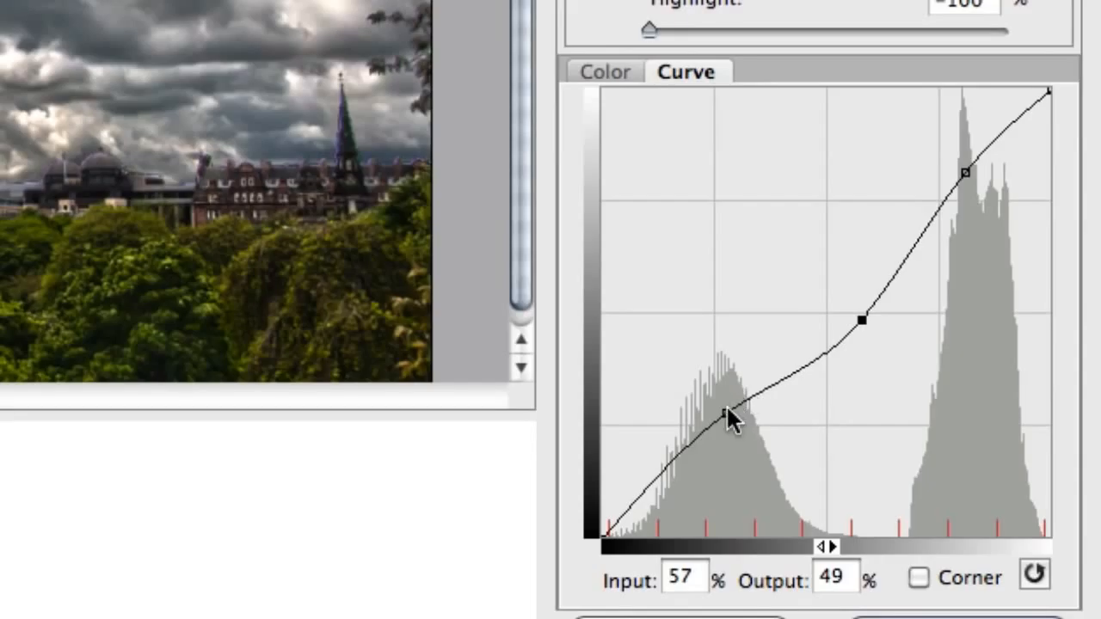
mouse_move(721, 401)
mouse_down()
mouse_move(705, 357)
mouse_move(725, 422)
mouse_up()
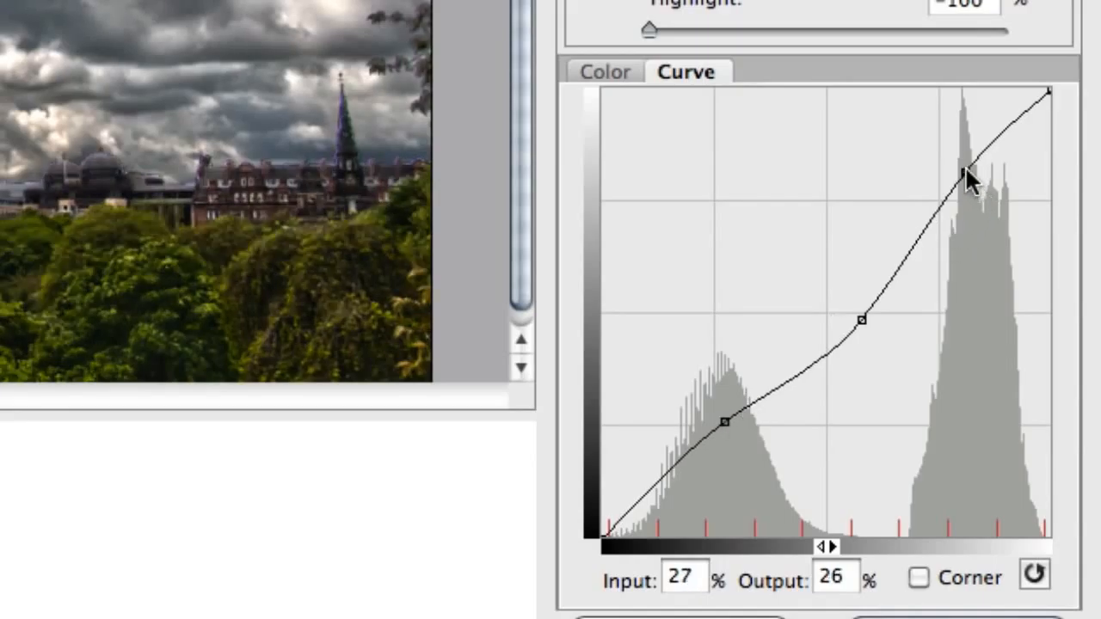
mouse_move(966, 172)
mouse_down()
mouse_move(963, 145)
mouse_move(969, 185)
mouse_move(968, 172)
mouse_up()
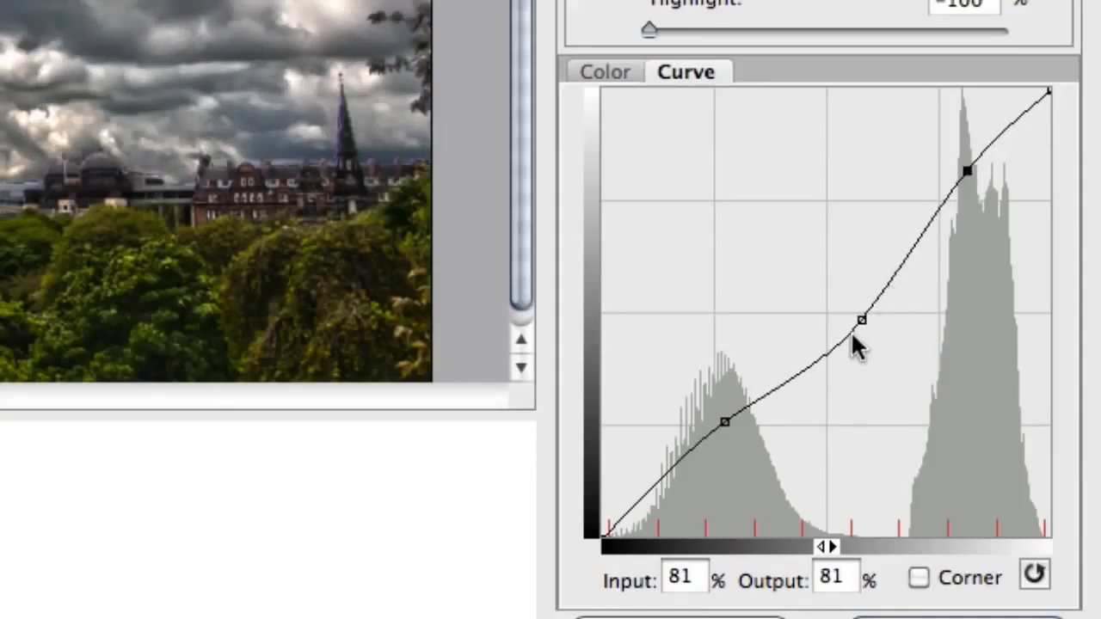
drag(858, 320, 856, 321)
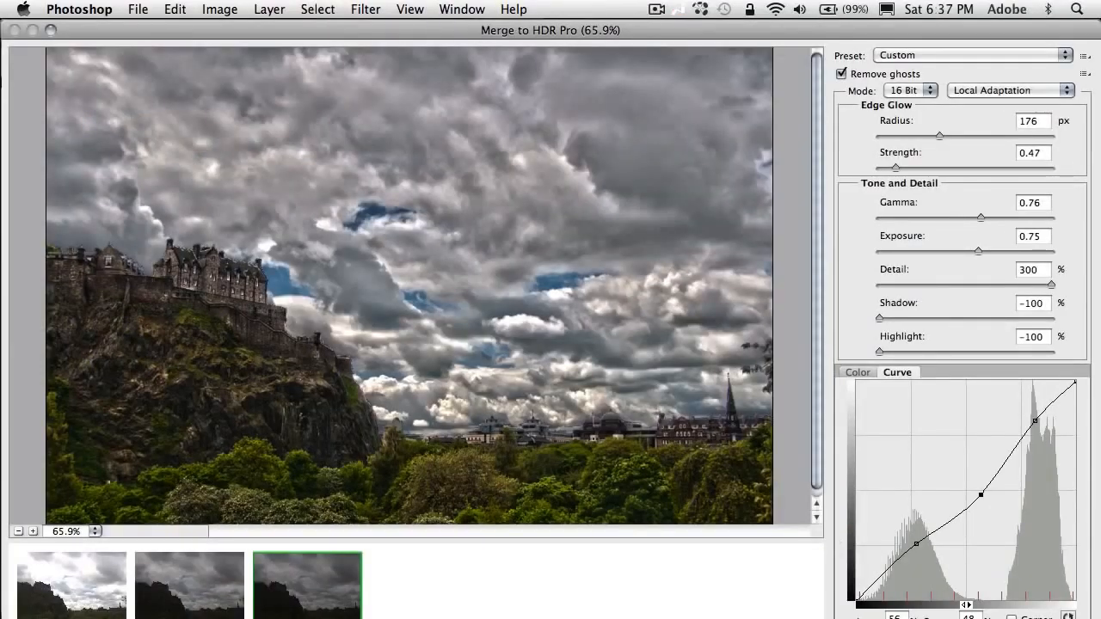
Apply the HDR merge with the current settings and save the resulting 16-bit document
key(Return)
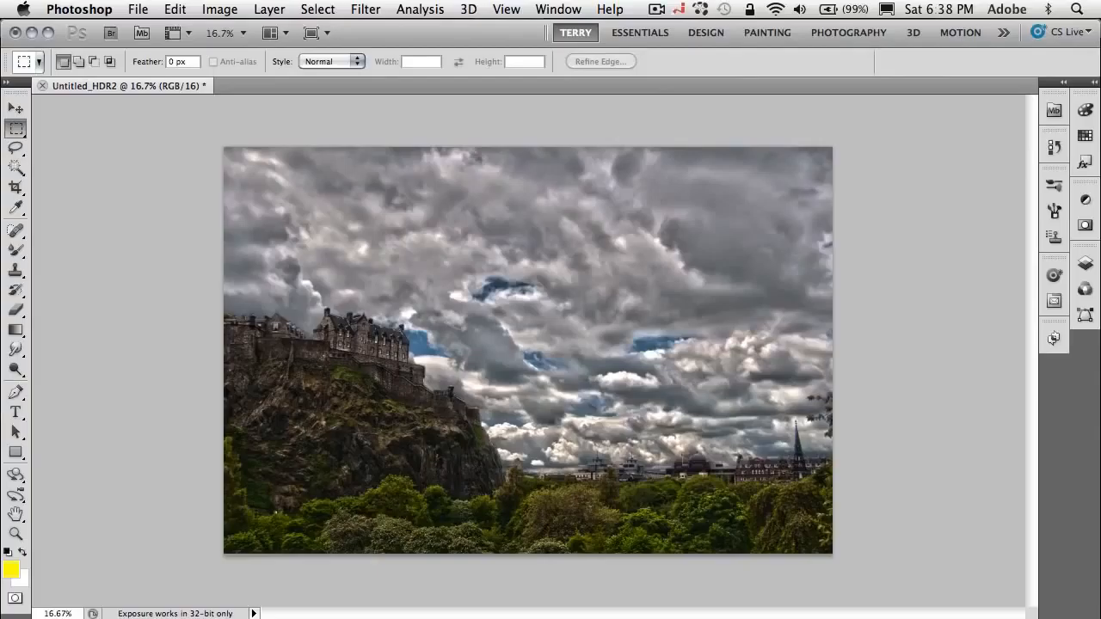
key(super+s)
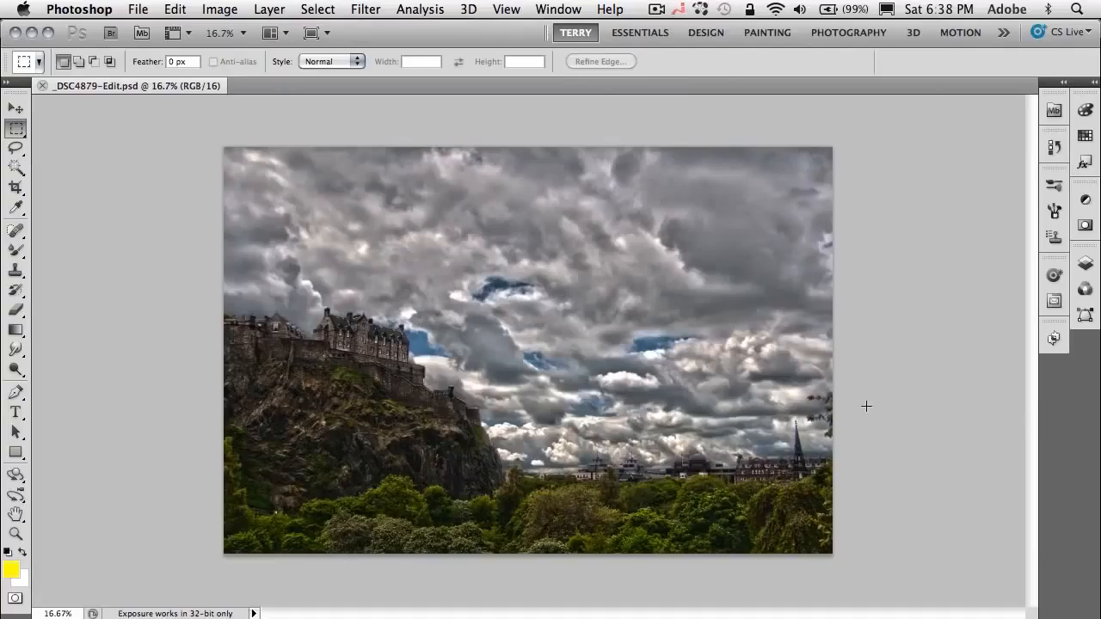
Lasso the stray branches at the right edge of the sky and remove them with a Content-Aware fill at 100% opacity
key(l)
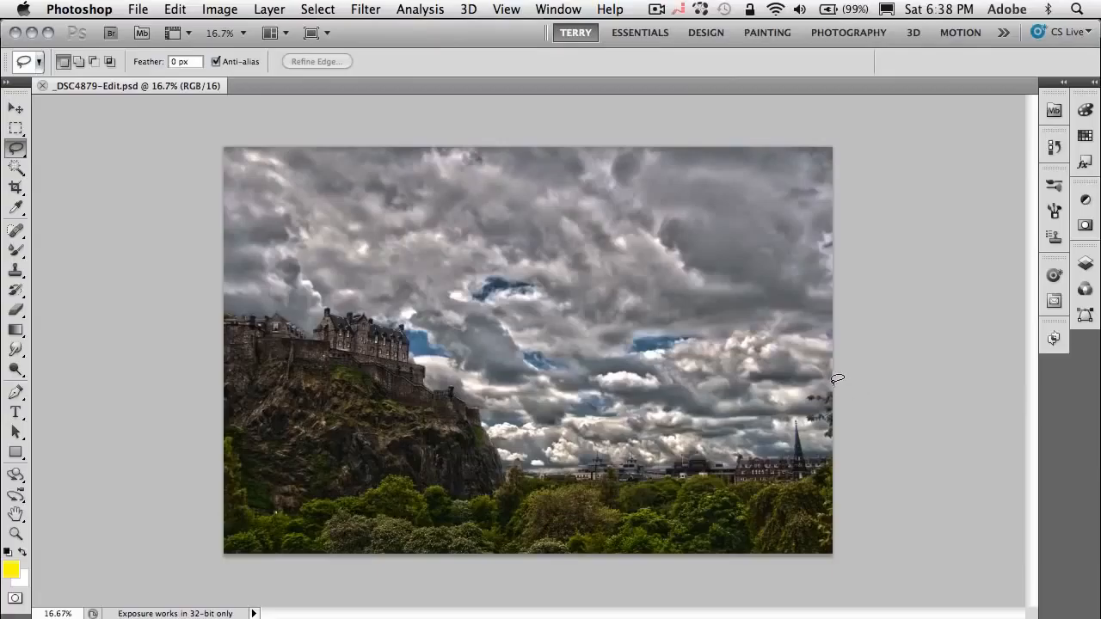
mouse_move(832, 379)
mouse_down()
mouse_move(805, 384)
mouse_move(803, 400)
mouse_move(818, 398)
mouse_move(804, 402)
mouse_move(832, 435)
mouse_move(844, 371)
mouse_up()
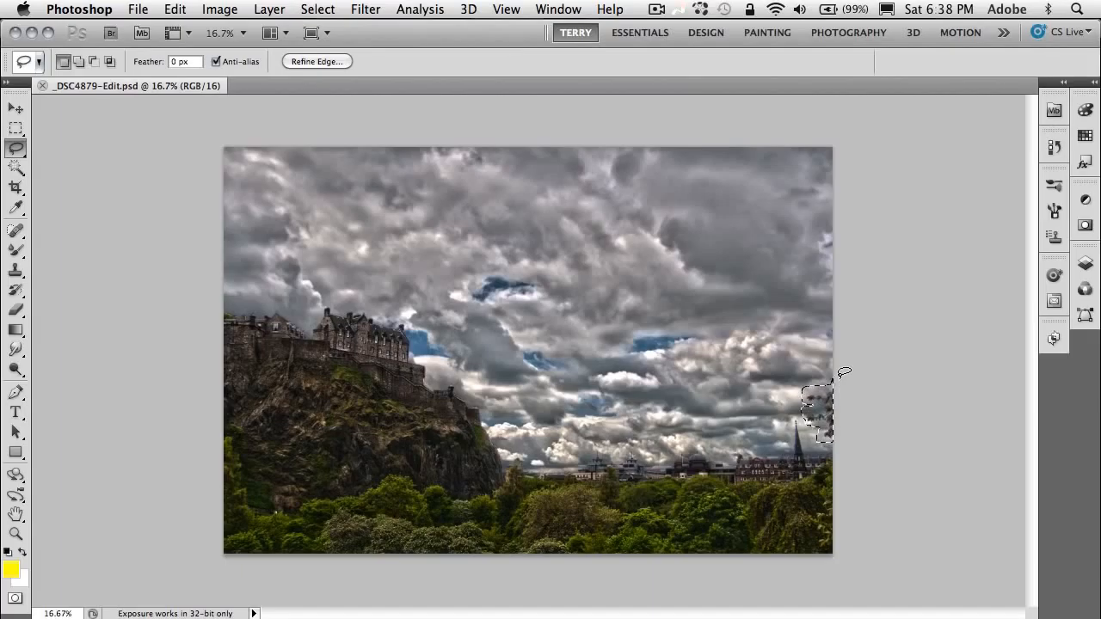
key(shift+BackSpace)
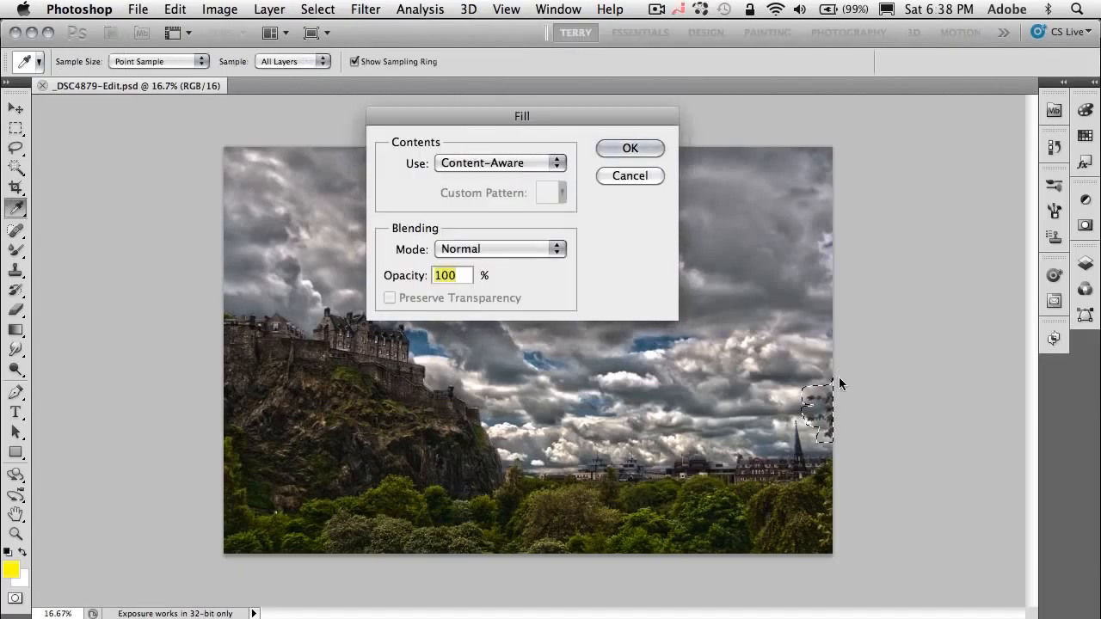
click(623, 153)
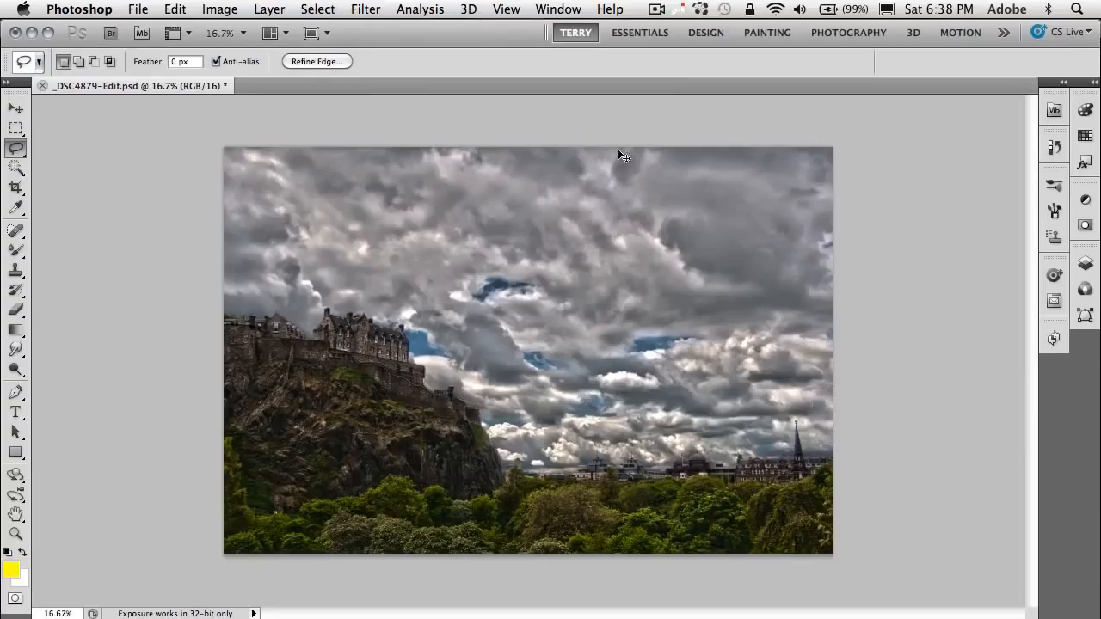
Deselect the filled area, then save and close the retouched document
key(super+d)
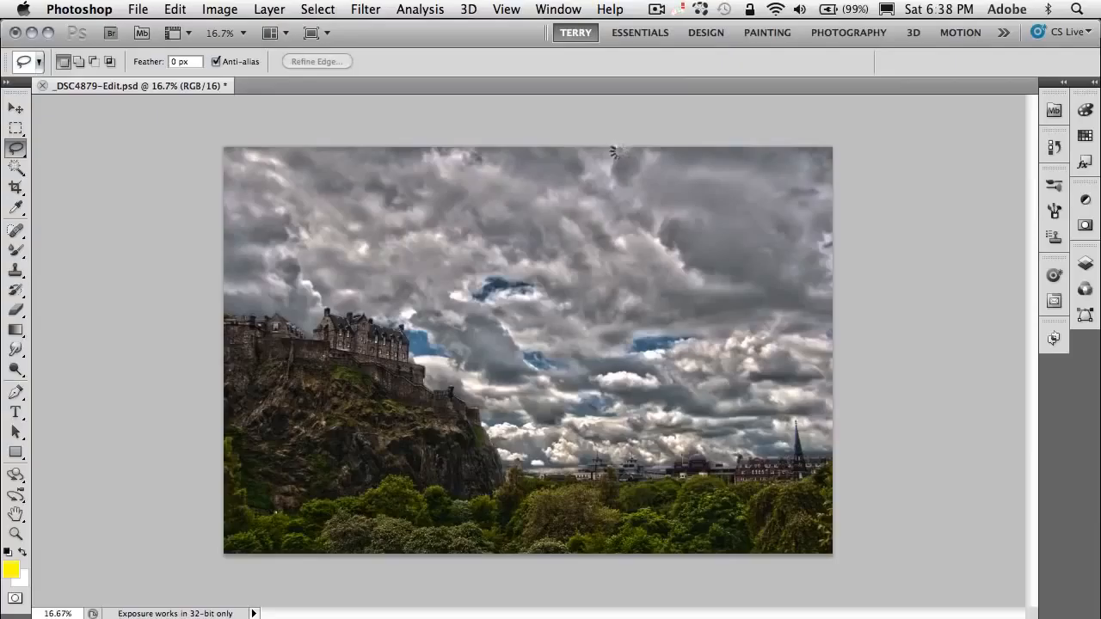
key(super+s)
key(super+w)
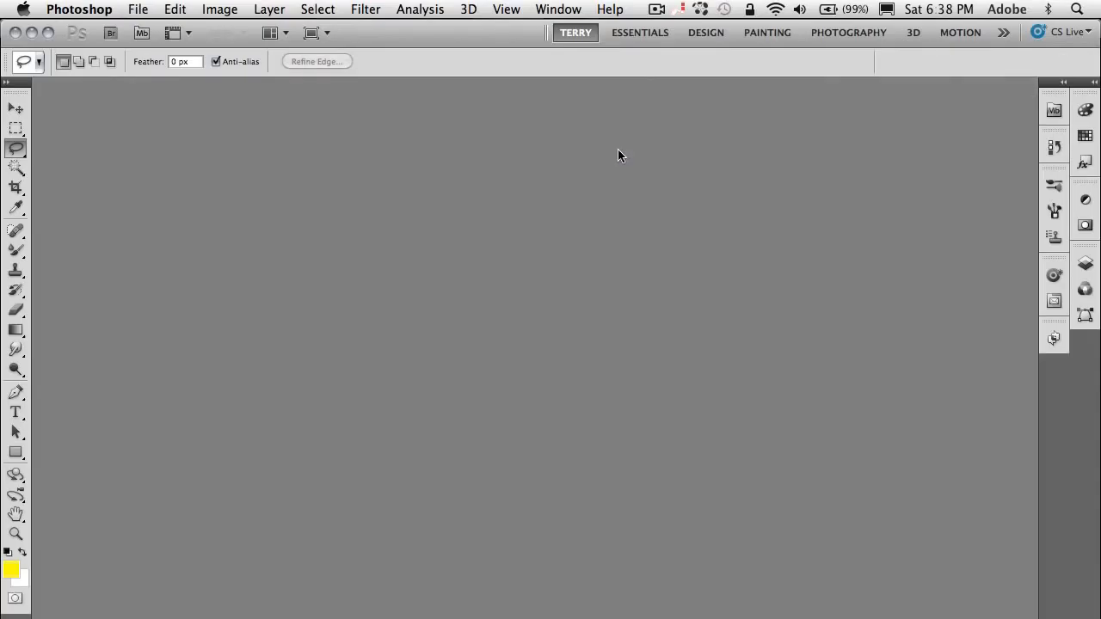
Switch to Lightroom and open the merged photo _DSC4879-Edit.psd for editing in the Develop module
key(super+Tab)
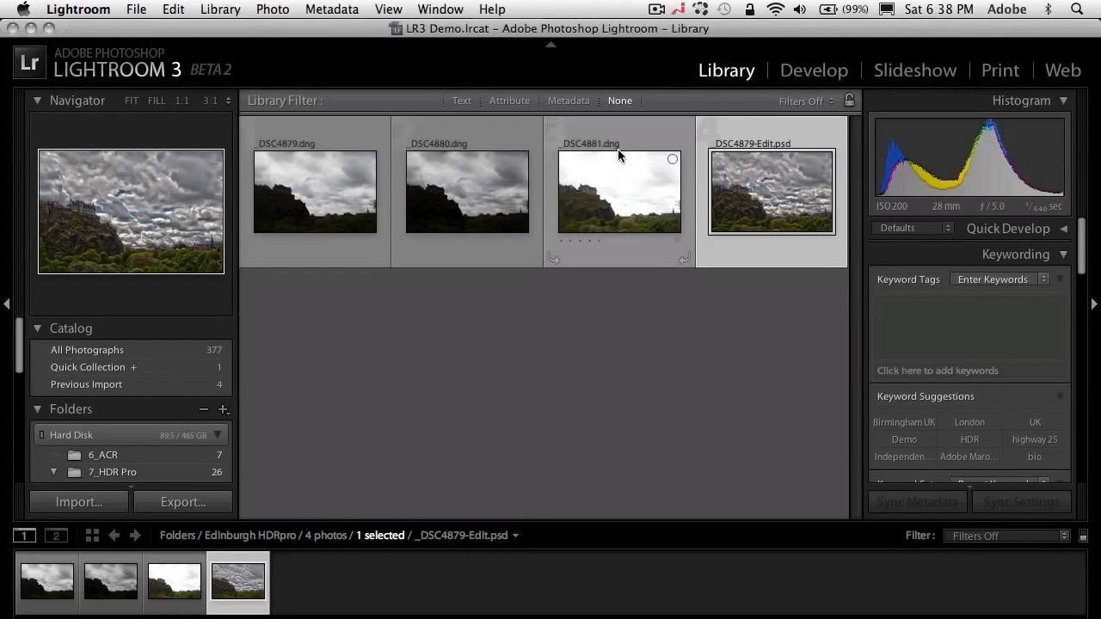
double_click(780, 197)
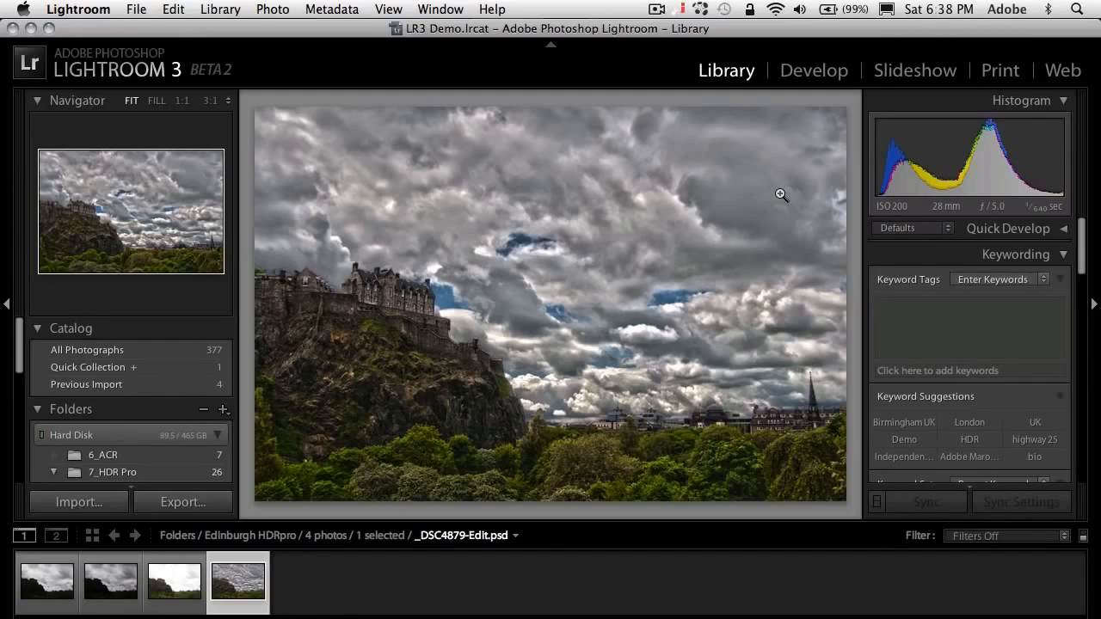
key(d)
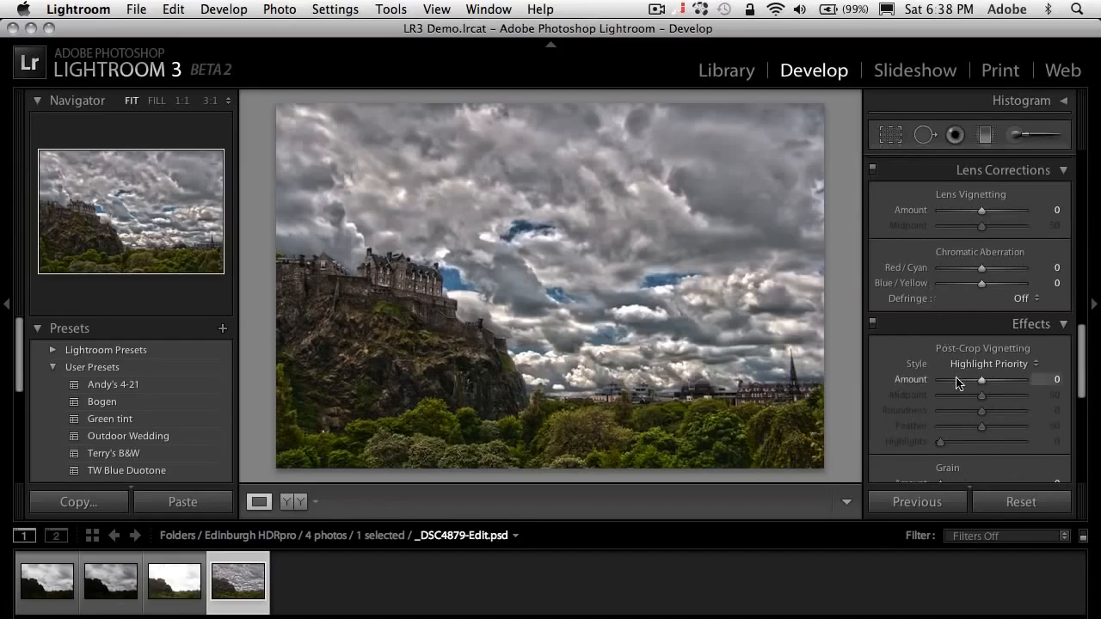
Increase the photo's clarity and set its vibrance to +23
scroll(988, 422, up, 10)
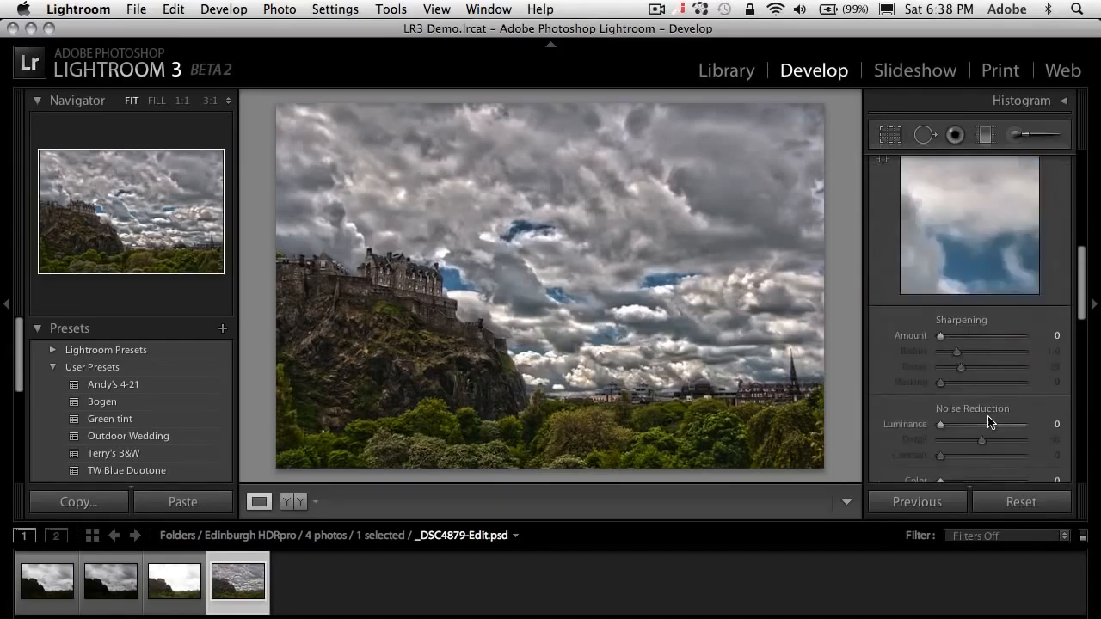
scroll(987, 417, up, 3)
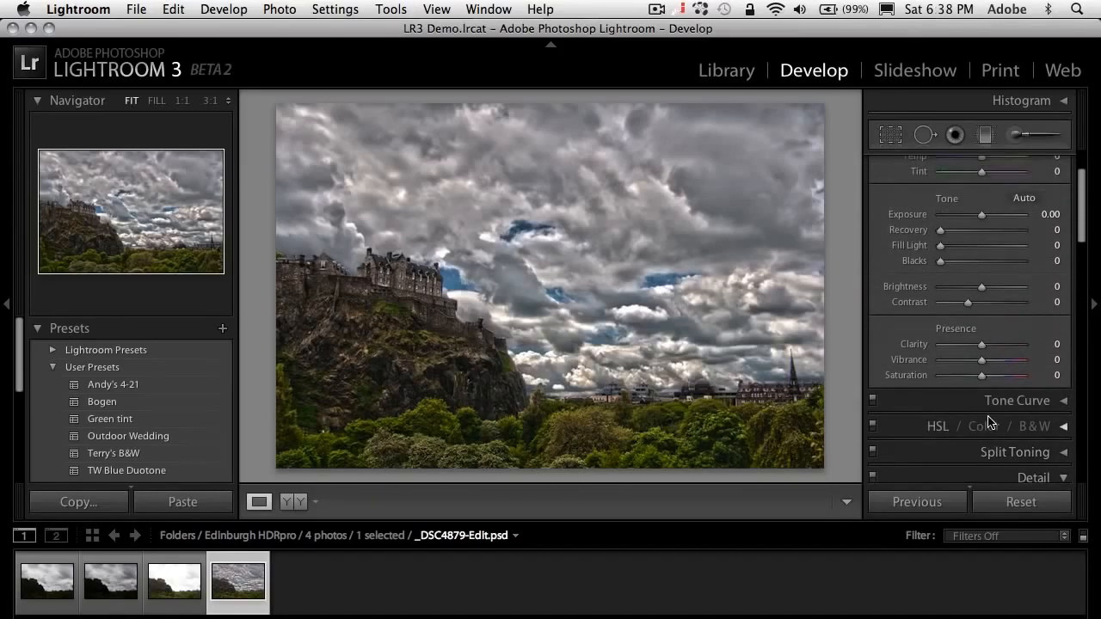
click(995, 346)
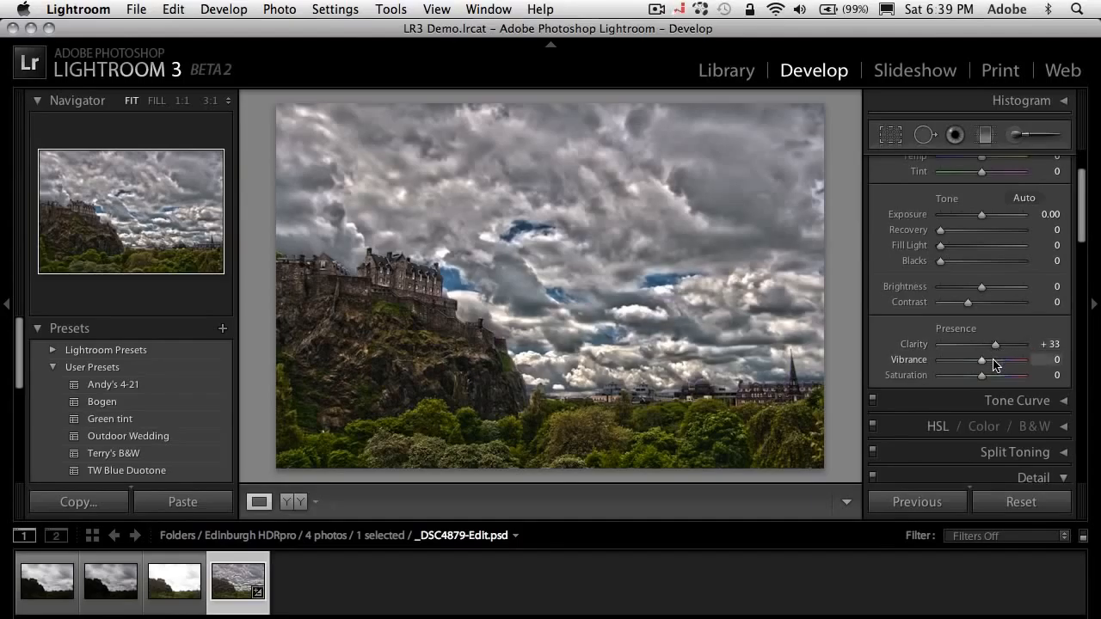
click(995, 360)
click(1005, 361)
mouse_move(1006, 364)
mouse_down()
mouse_move(994, 361)
mouse_move(1006, 350)
mouse_up()
click(1002, 349)
Set the post-crop vignetting amount to -10 with the Highlight Priority style
scroll(1001, 375, down, 10)
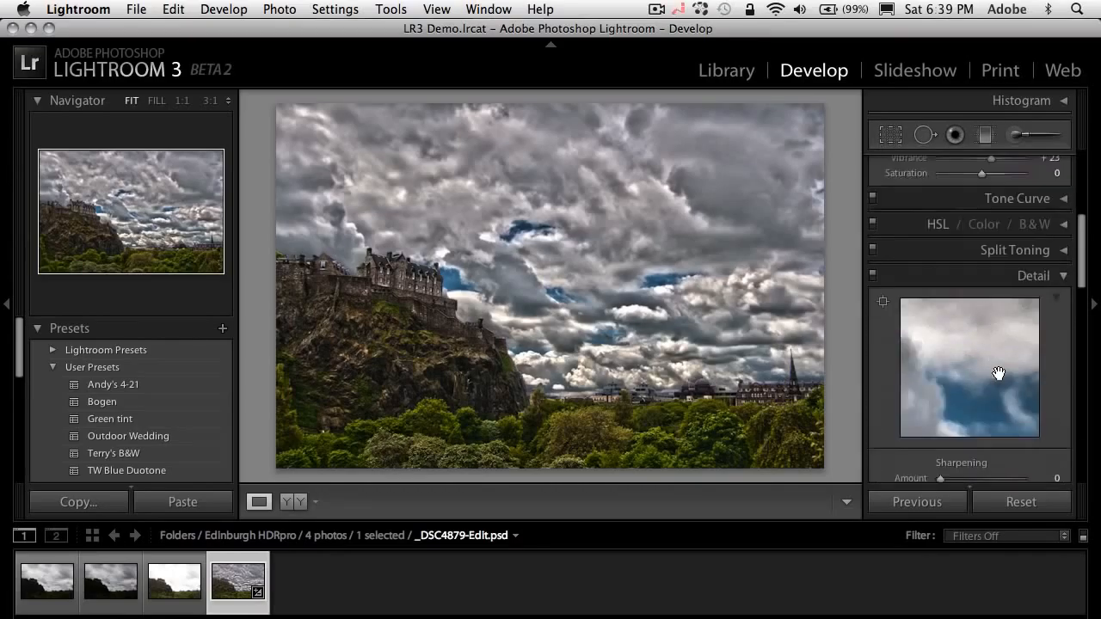
scroll(1001, 376, down, 5)
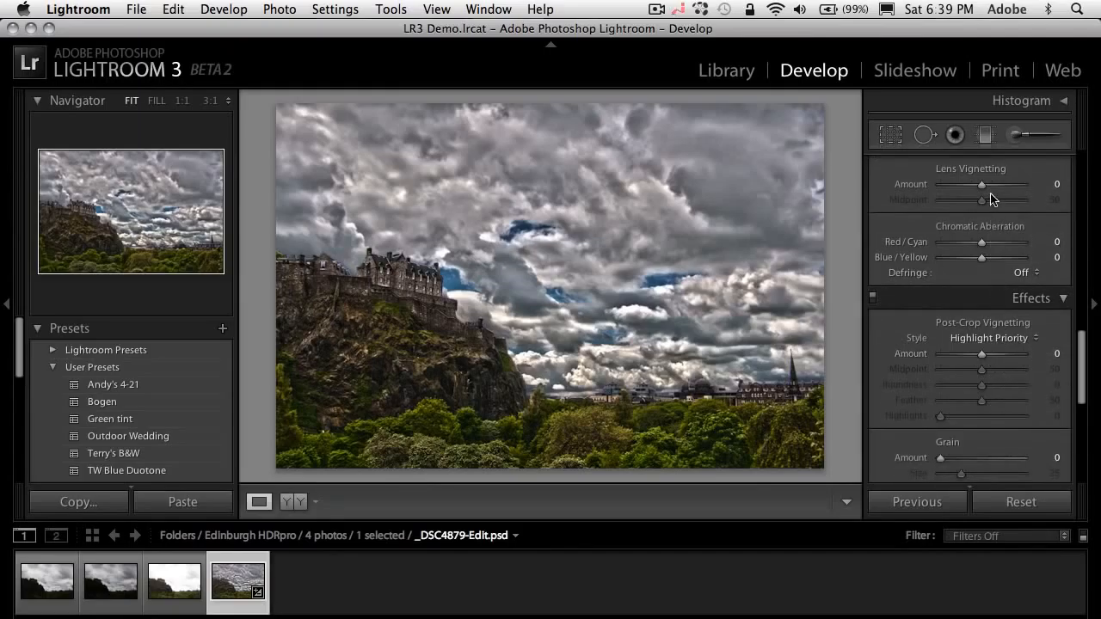
scroll(986, 322, up, 1)
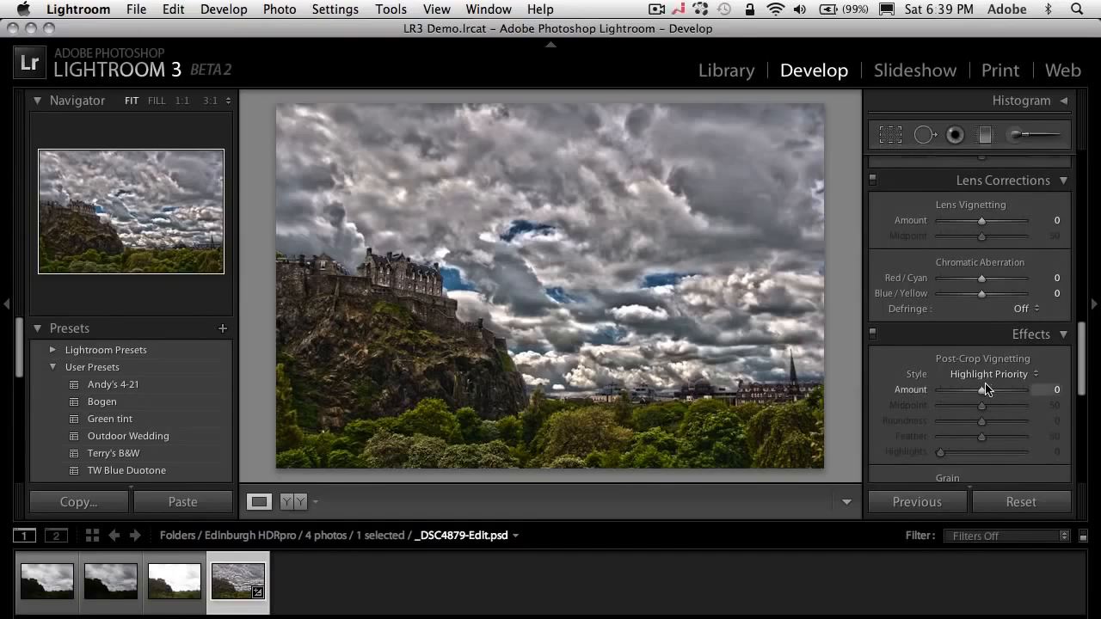
drag(981, 392, 975, 391)
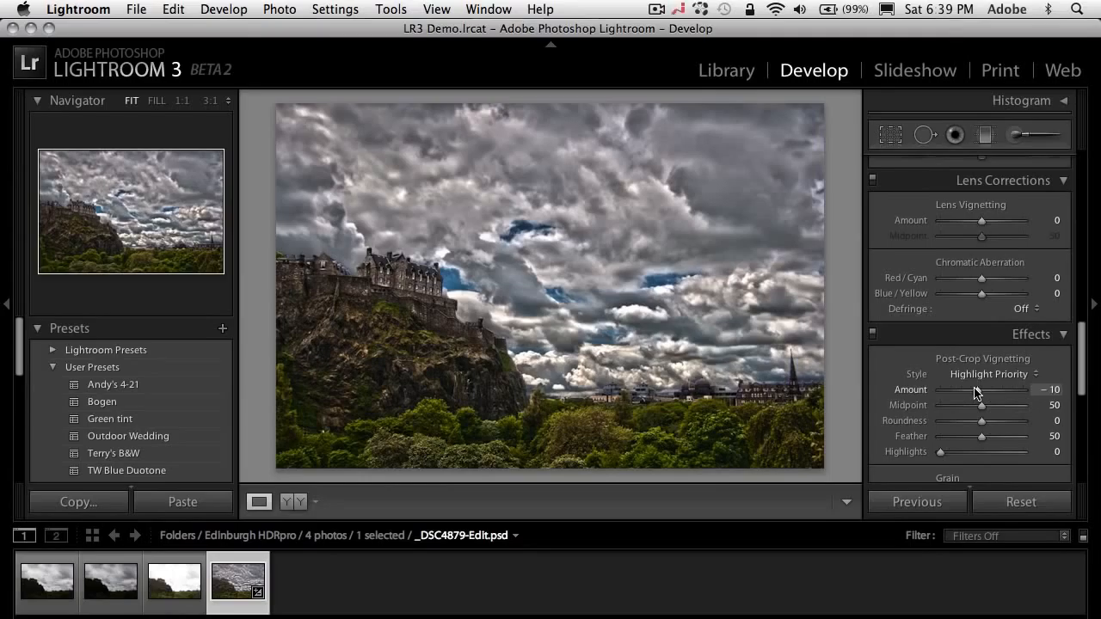